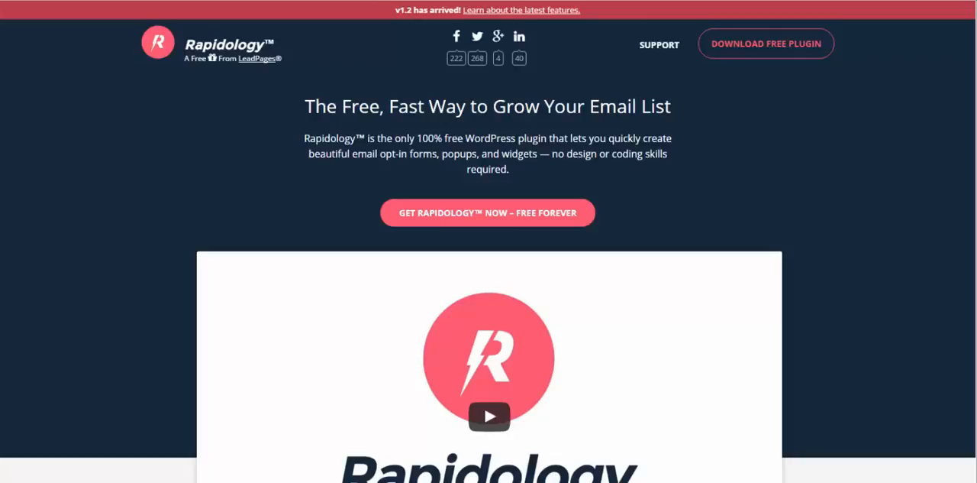
# Step: Look over the Rapidology home page, including the section on its six types of email list-builders
pyautogui.scroll(-7, 572, 200)
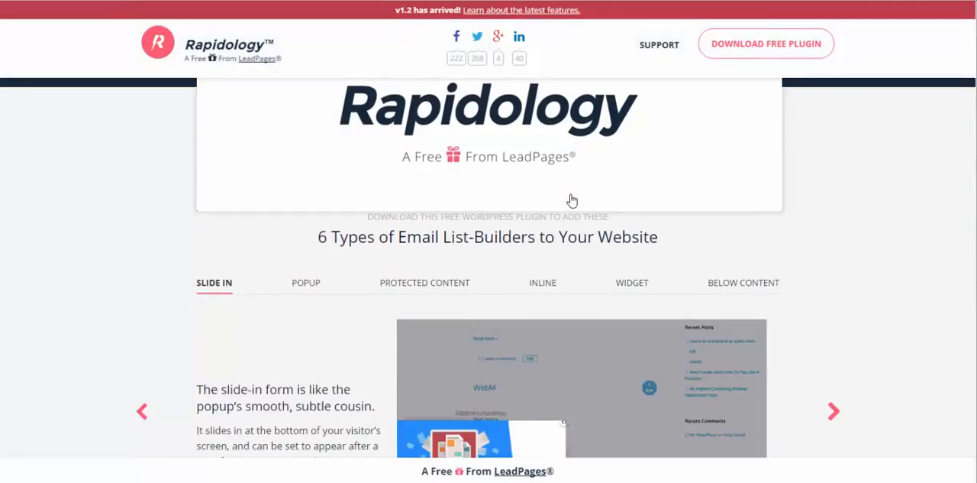
pyautogui.scroll(-1, 571, 200)
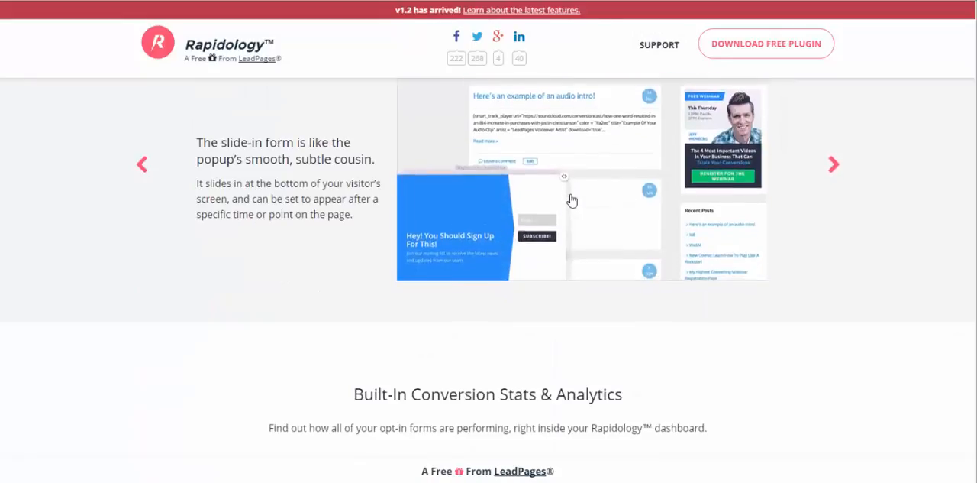
pyautogui.scroll(1, 571, 200)
pyautogui.scroll(7, 572, 200)
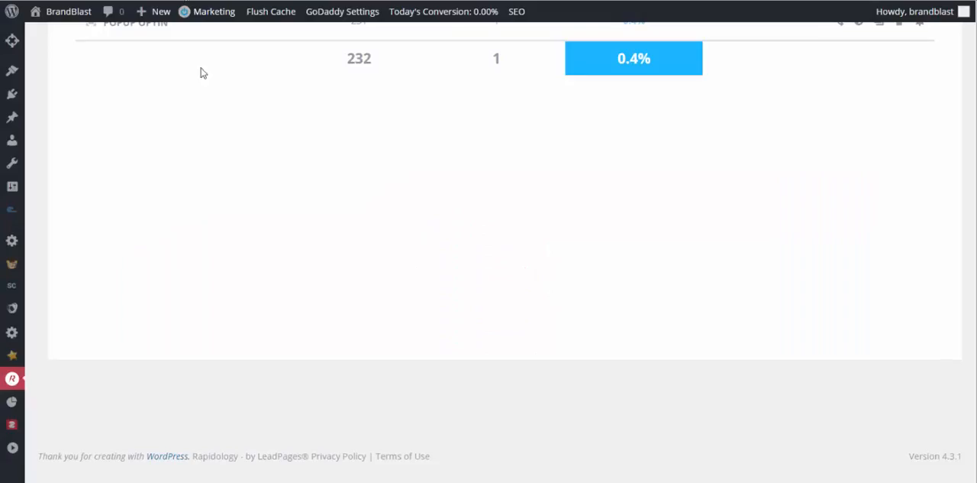
pyautogui.scroll(5, 251, 213)
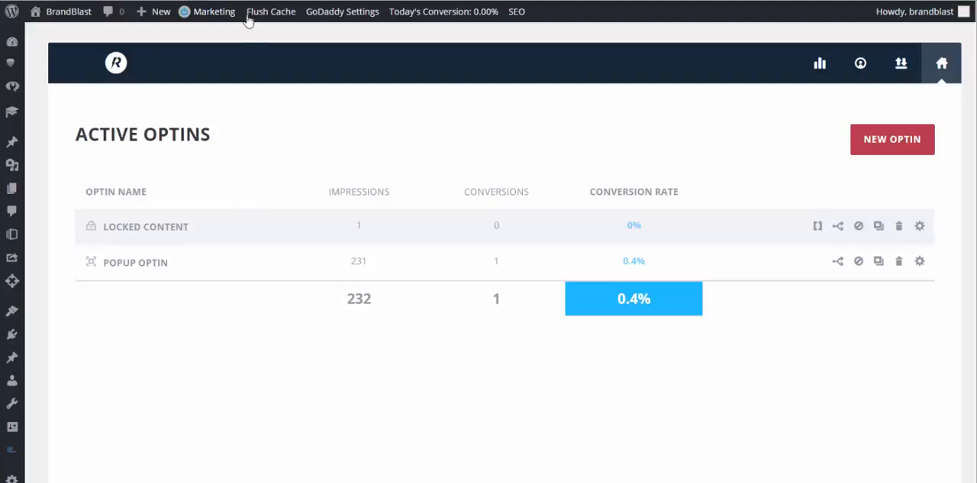
# Step: Visit the BrandBlast site from the WordPress dashboard and browse its home page down to the packages to trigger the opt-in popup
pyautogui.moveTo(86, 17)
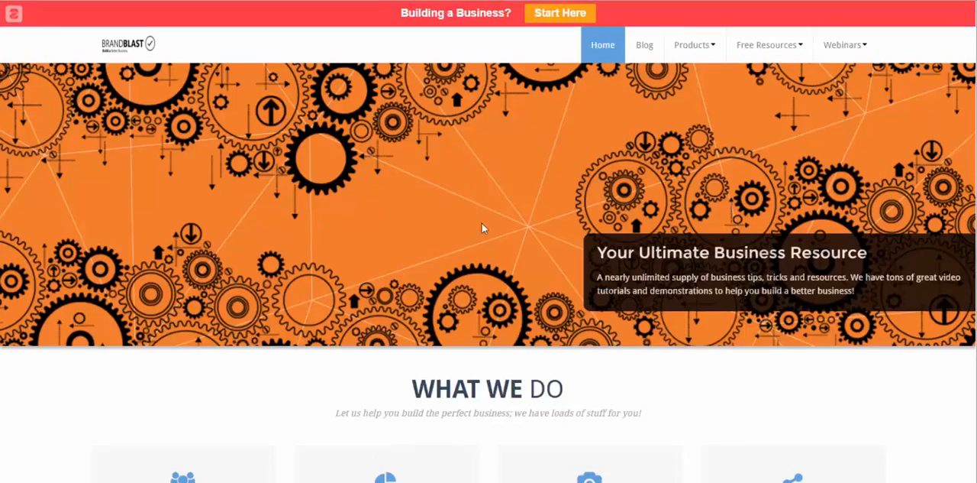
pyautogui.scroll(-3, 482, 223)
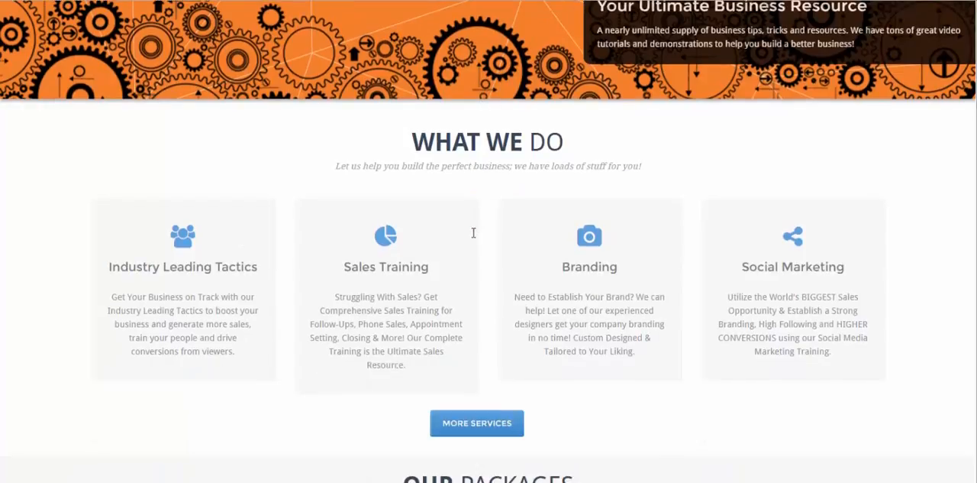
pyautogui.scroll(-1, 473, 235)
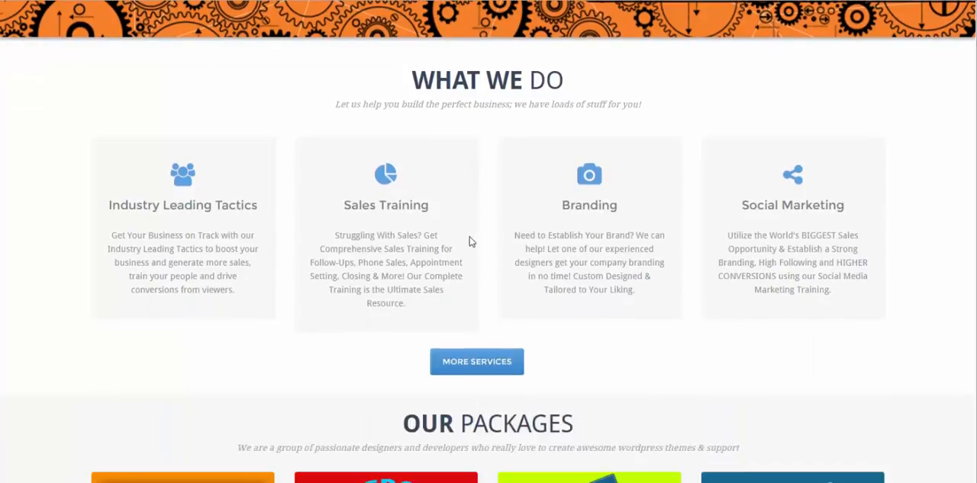
pyautogui.scroll(-1, 455, 248)
pyautogui.scroll(-4, 455, 249)
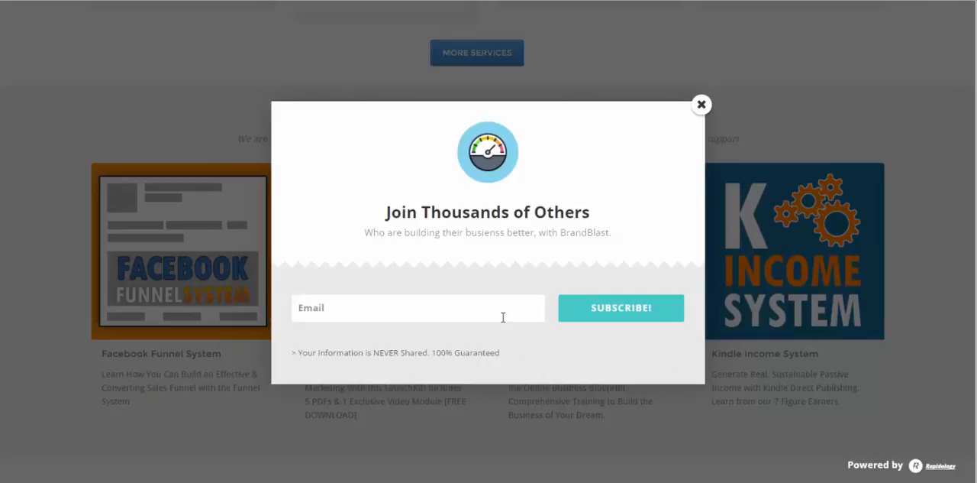
# Step: Enter an email address in the Join Thousands of Others popup and submit the subscription
pyautogui.press('Return')
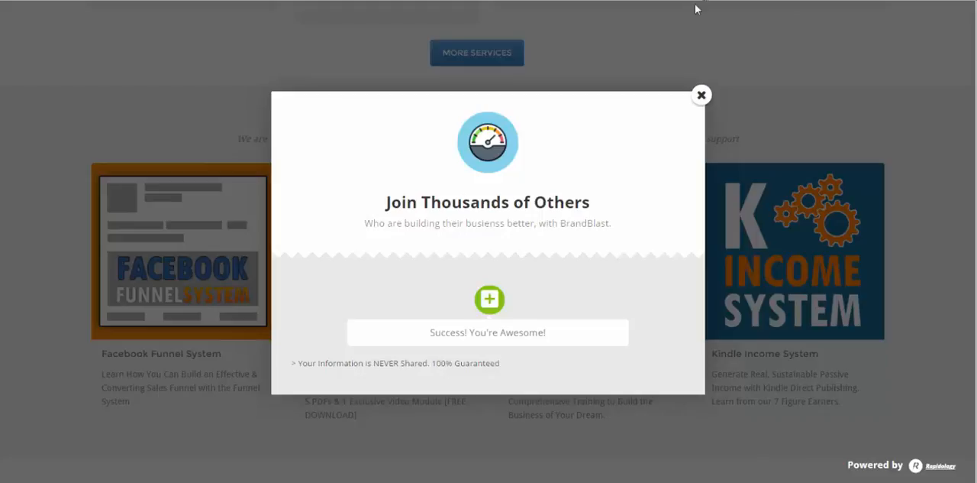
# Step: Close the opt-in popup and open the recent article Common Email Marketing Mistakes
pyautogui.click(702, 96)
pyautogui.scroll(-3, 616, 244)
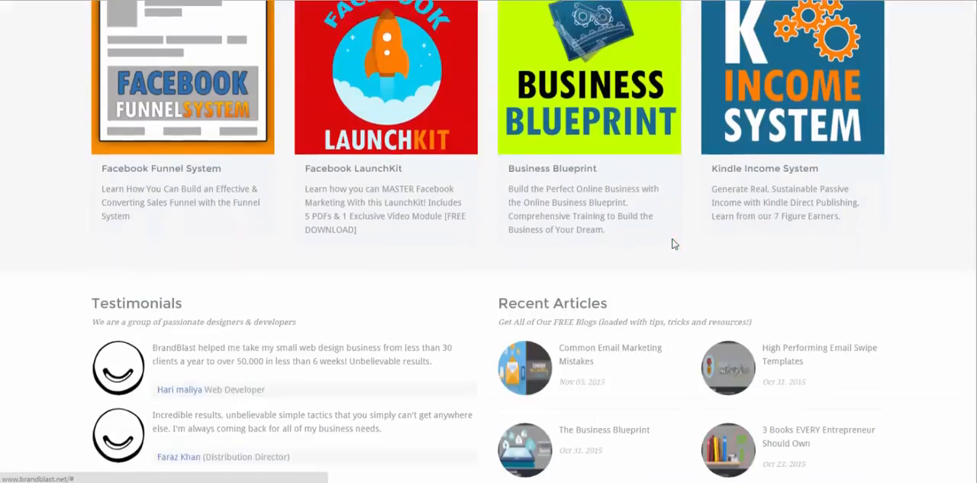
pyautogui.click(586, 302)
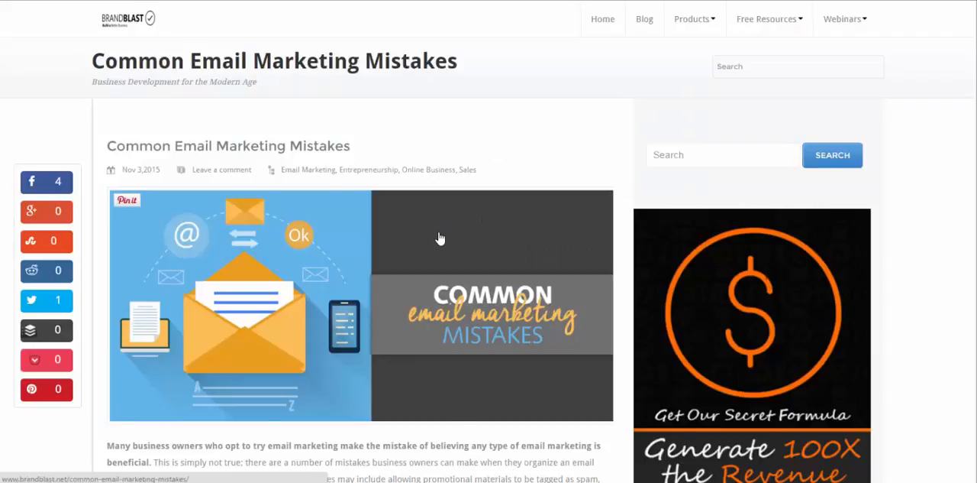
# Step: Examine the whole article page, including the swipe templates banner, the sign-up form below the post and the sidebar
pyautogui.scroll(-5, 440, 239)
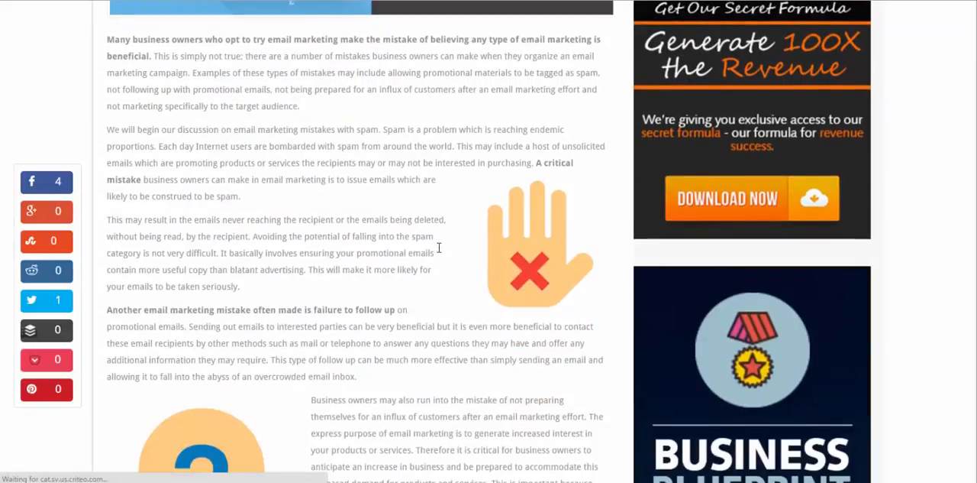
pyautogui.scroll(-5, 439, 247)
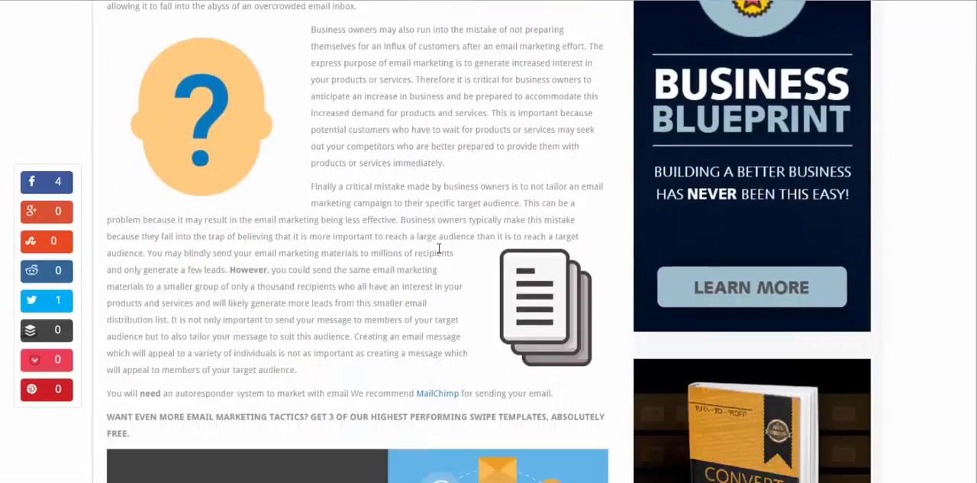
pyautogui.scroll(-4, 439, 248)
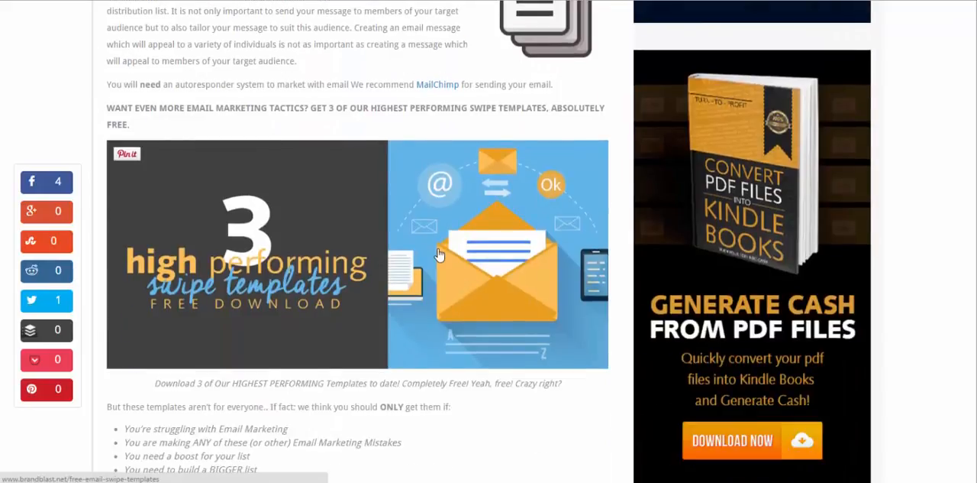
pyautogui.scroll(-5, 439, 254)
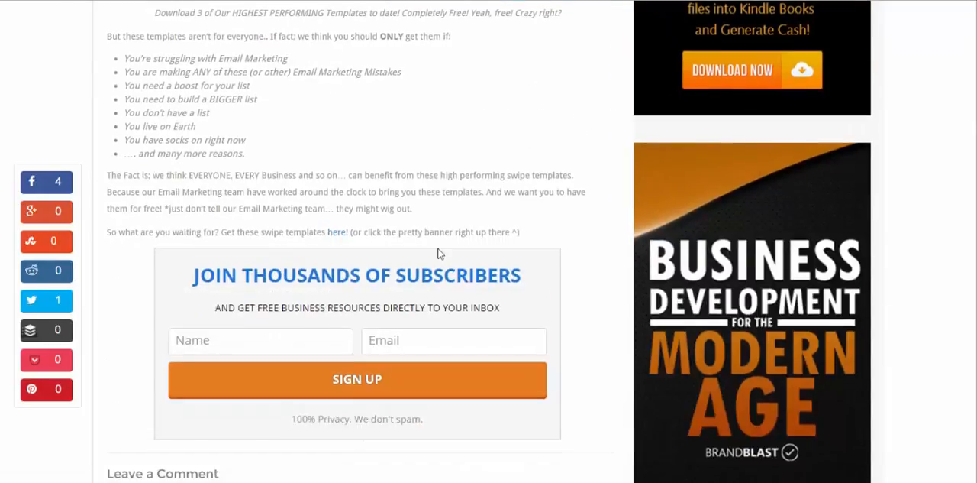
pyautogui.scroll(-5, 439, 254)
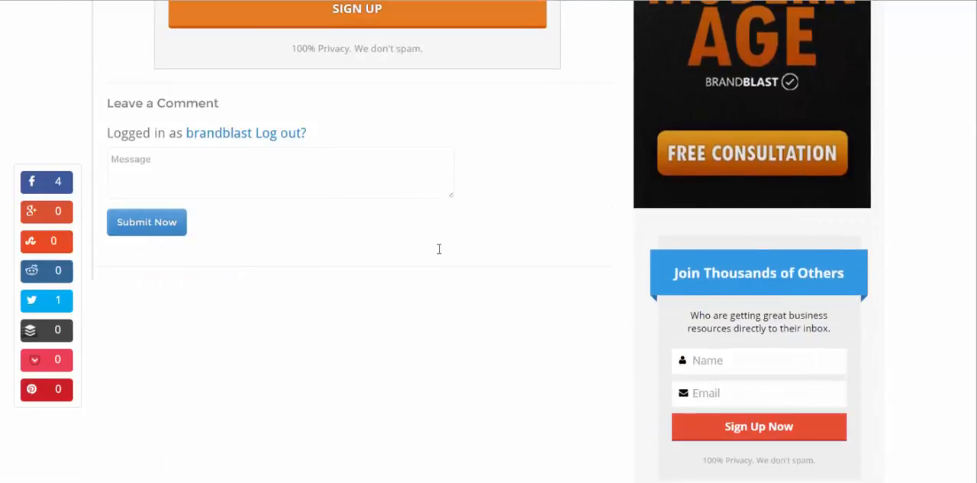
pyautogui.scroll(7, 449, 245)
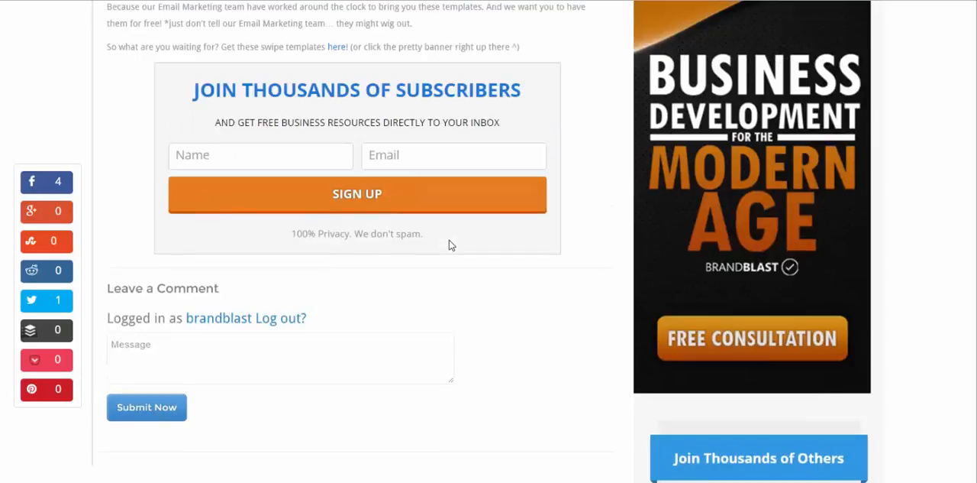
pyautogui.scroll(3, 449, 245)
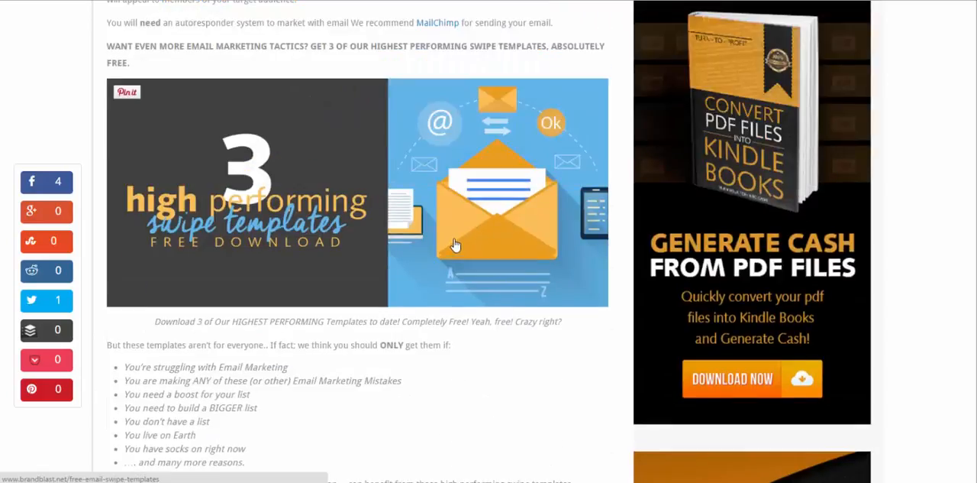
pyautogui.scroll(7, 454, 243)
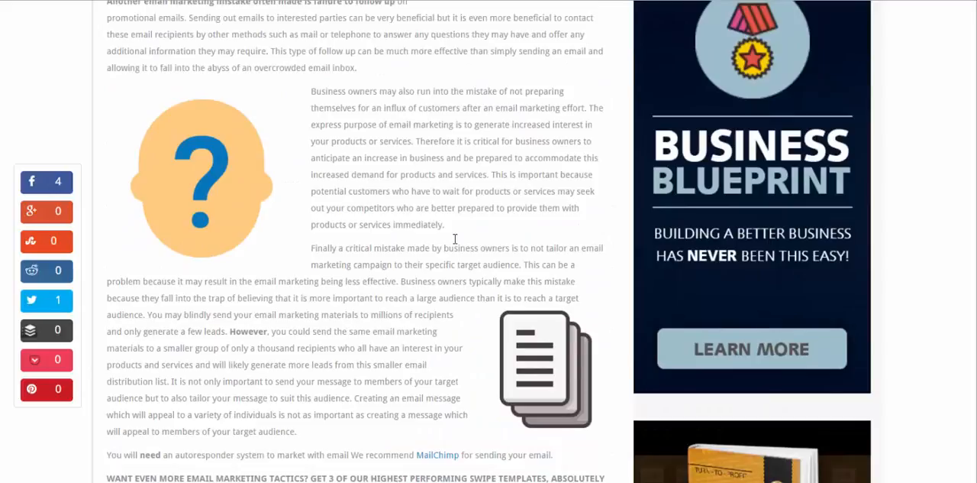
pyautogui.scroll(10, 454, 239)
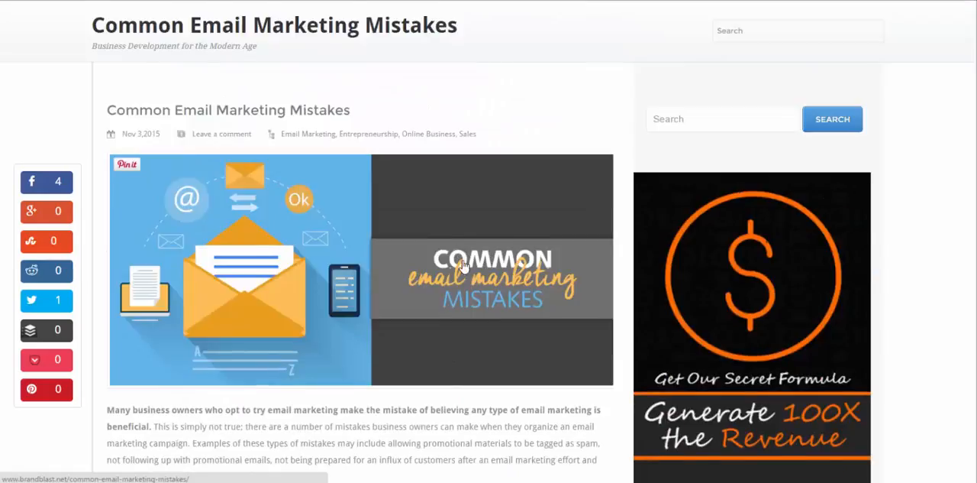
pyautogui.scroll(1, 463, 264)
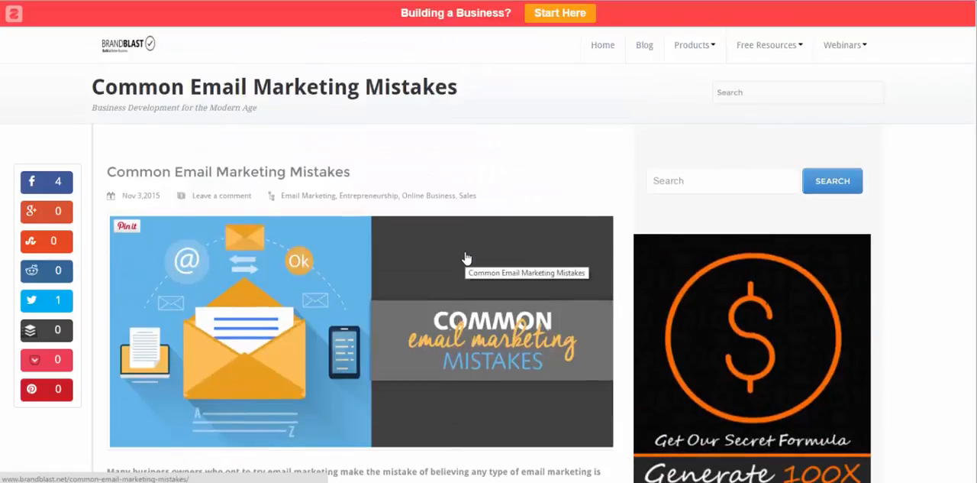
pyautogui.scroll(-6, 467, 258)
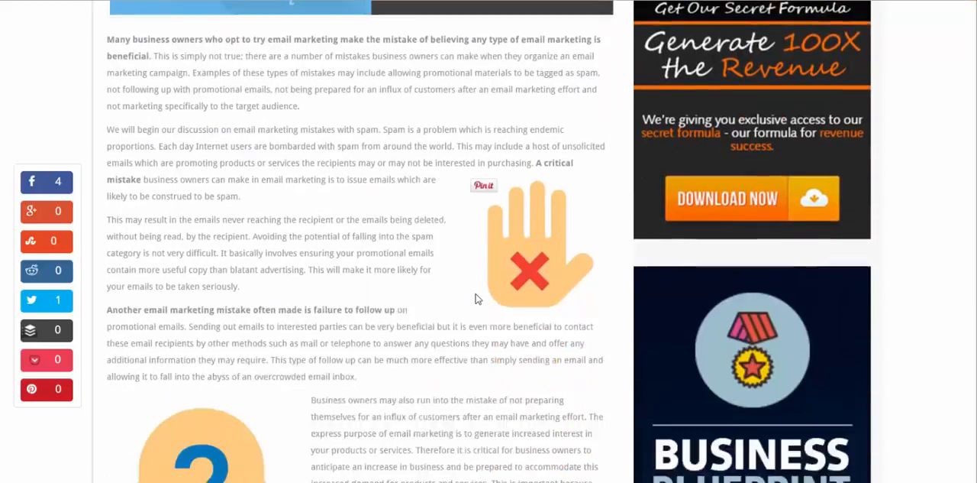
pyautogui.scroll(-2, 478, 296)
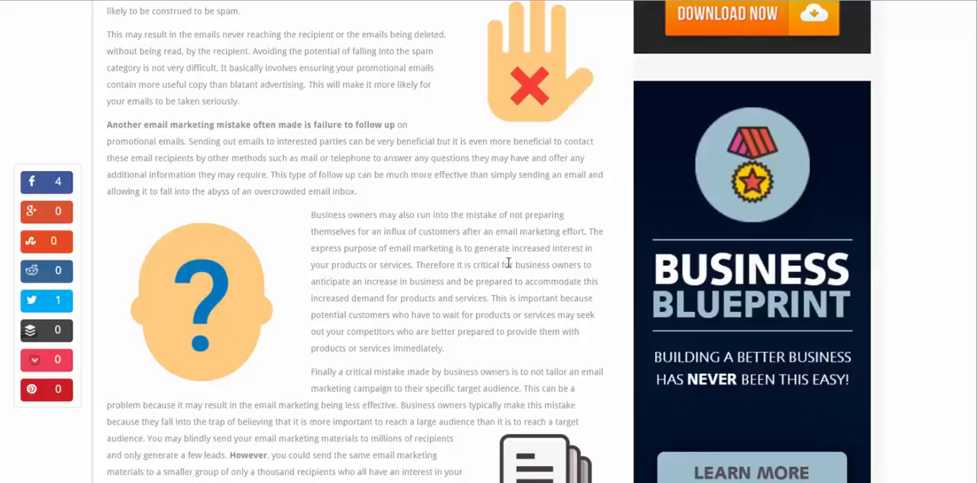
pyautogui.scroll(4, 359, 317)
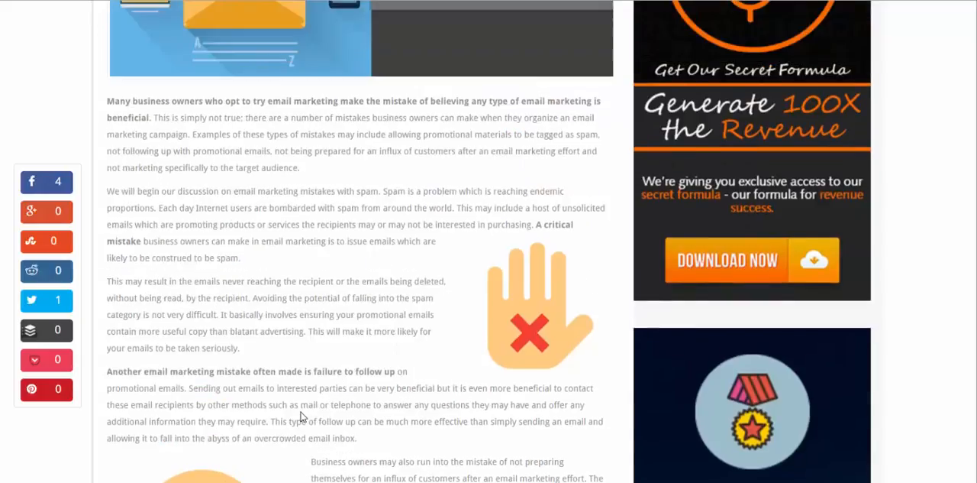
pyautogui.scroll(2, 300, 416)
pyautogui.scroll(5, 297, 413)
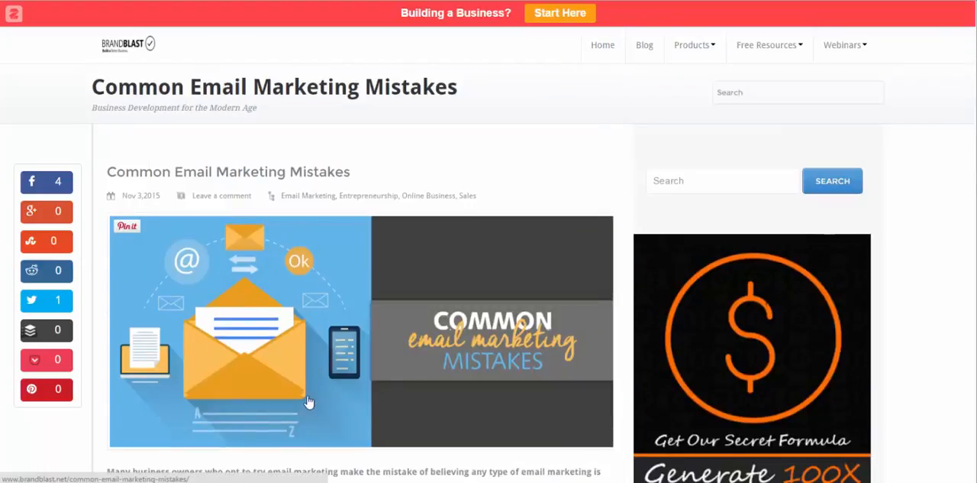
# Step: Examine the Join Thousands of Subscribers form below the post and the Join Thousands of Others form in the article's sidebar
pyautogui.scroll(-10, 436, 349)
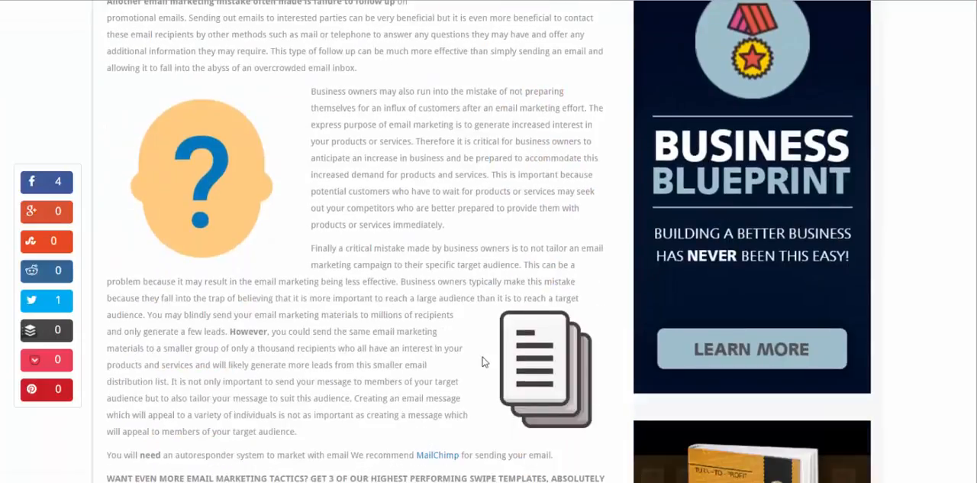
pyautogui.scroll(-11, 489, 366)
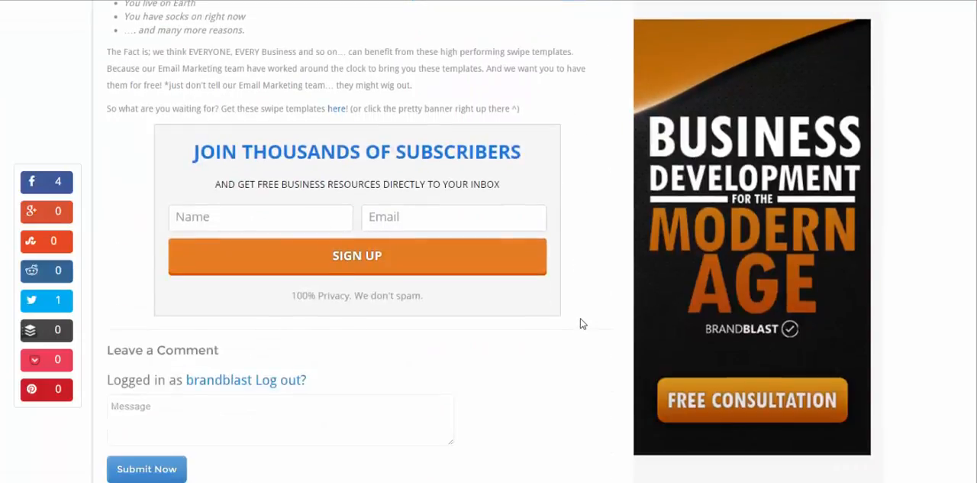
pyautogui.scroll(-3, 581, 323)
pyautogui.scroll(2, 585, 312)
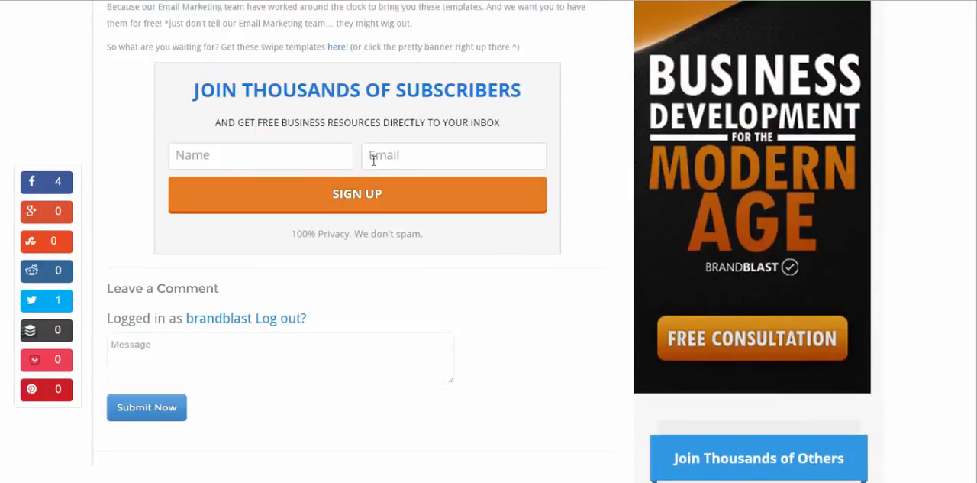
pyautogui.scroll(-3, 689, 349)
pyautogui.scroll(-2, 756, 366)
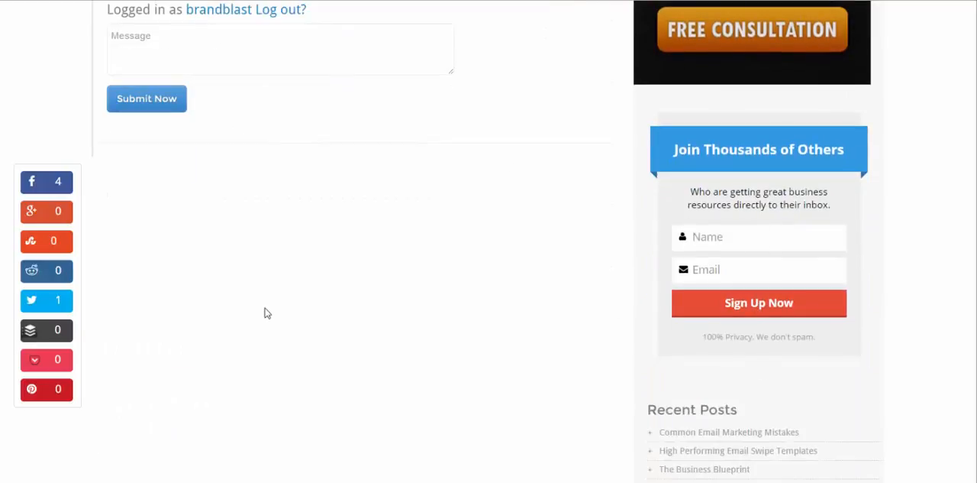
pyautogui.scroll(5, 282, 297)
pyautogui.scroll(-9, 312, 265)
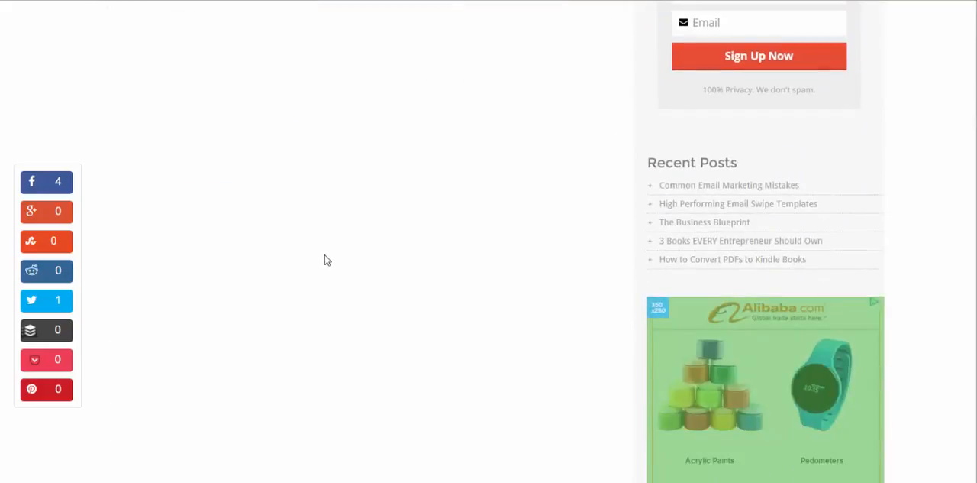
pyautogui.scroll(-5, 331, 257)
pyautogui.scroll(1, 458, 290)
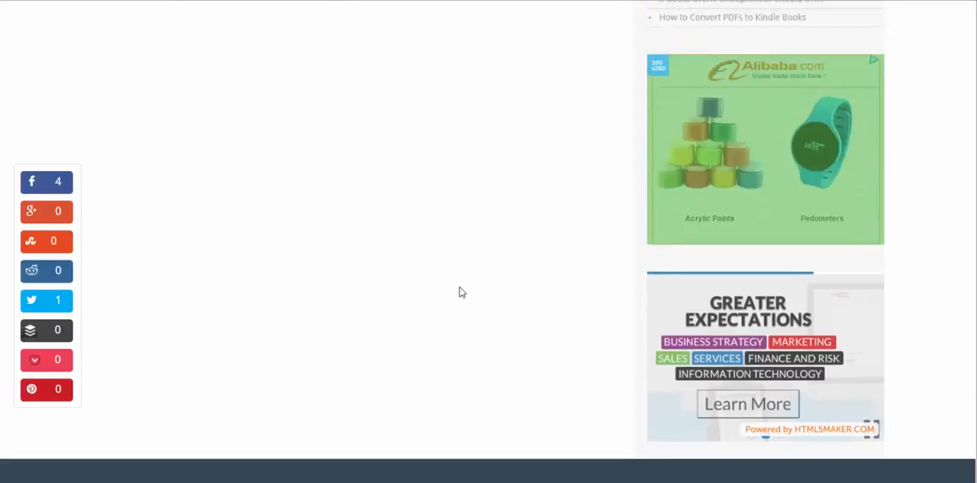
pyautogui.scroll(10, 748, 404)
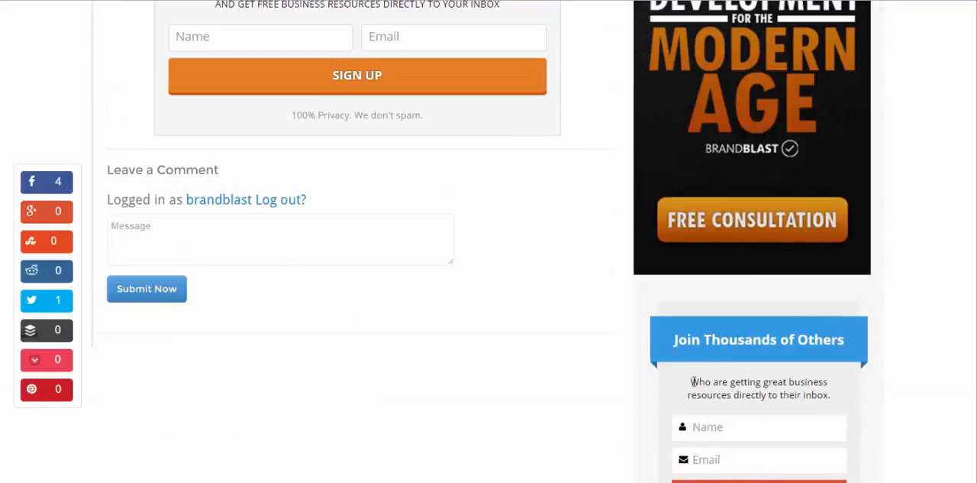
pyautogui.scroll(-3, 694, 382)
pyautogui.click(726, 238)
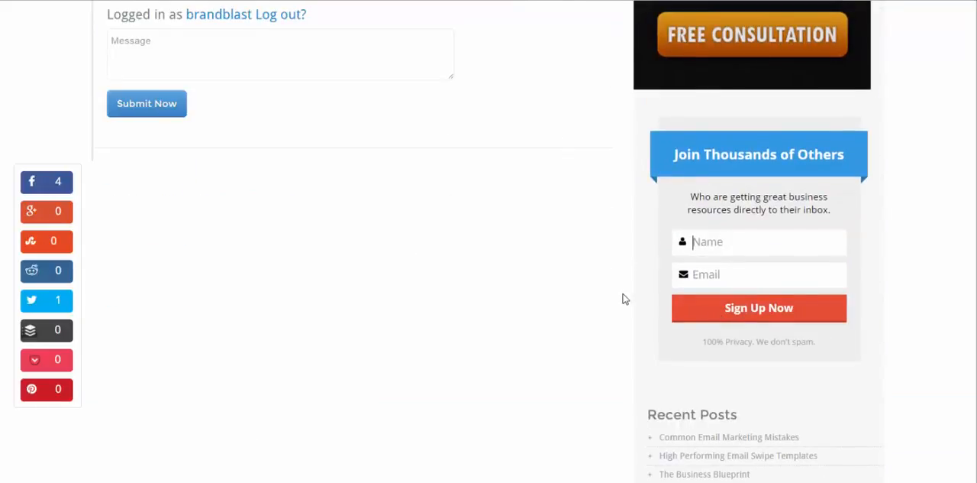
pyautogui.scroll(-8, 622, 290)
pyautogui.scroll(10, 551, 265)
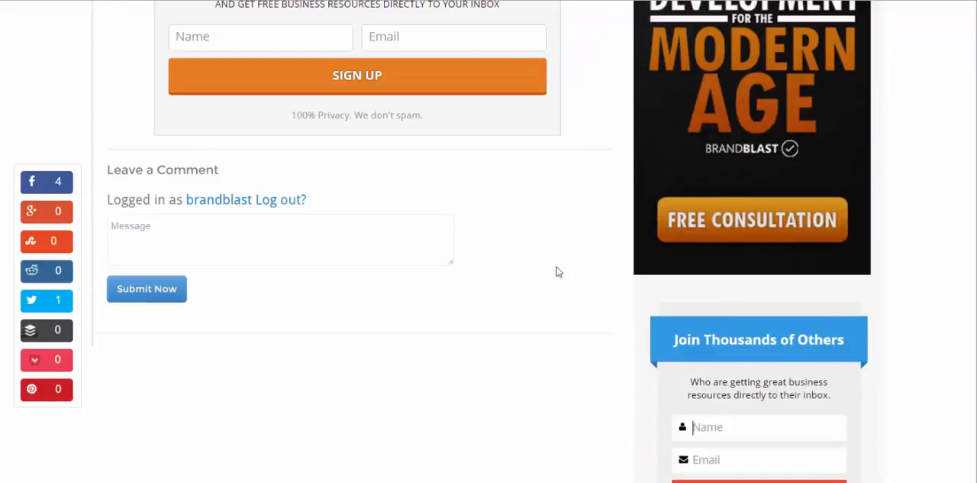
pyautogui.scroll(11, 619, 297)
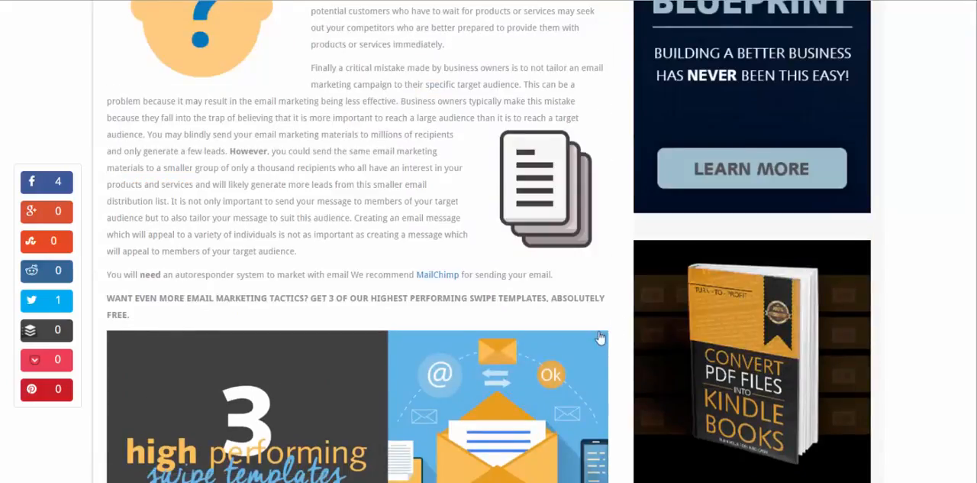
# Step: Return from the article to the Rapidology dashboard and start a new opt-in to bring up the available opt-in types
pyautogui.scroll(3, 600, 338)
pyautogui.scroll(5, 595, 340)
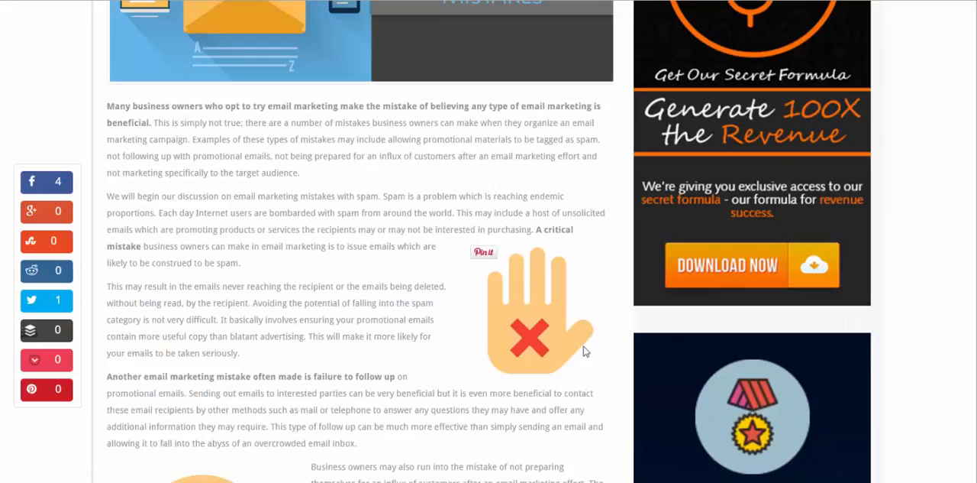
pyautogui.scroll(5, 584, 352)
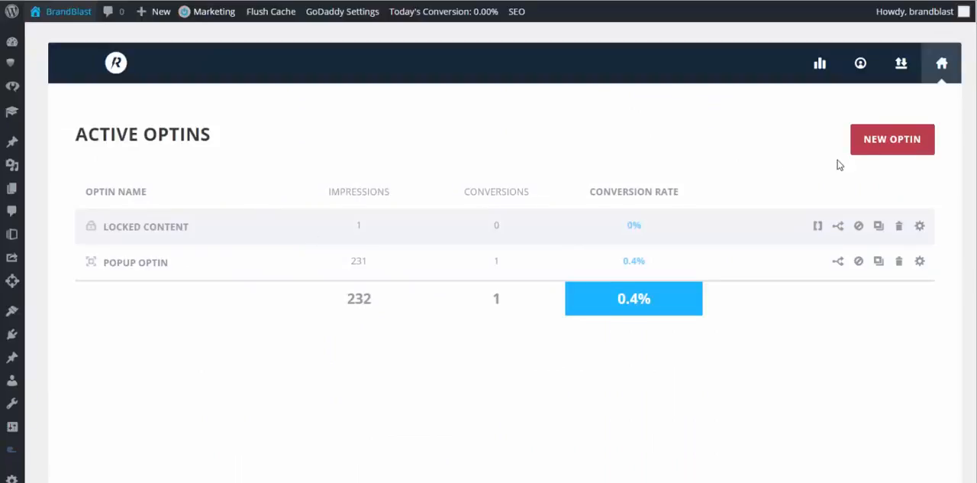
pyautogui.click(888, 151)
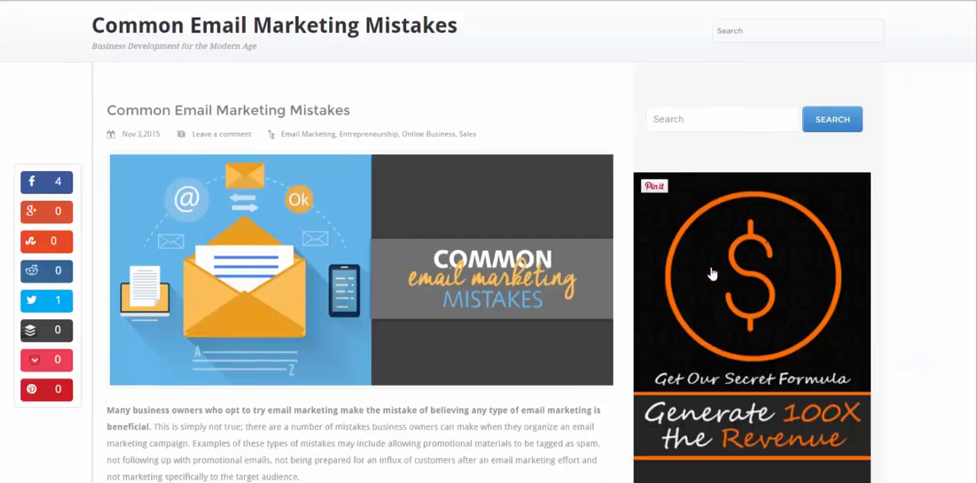
# Step: Compare the article's sidebar sign-up form with its below-post sign-up form as examples of the opt-in types
pyautogui.scroll(-15, 780, 323)
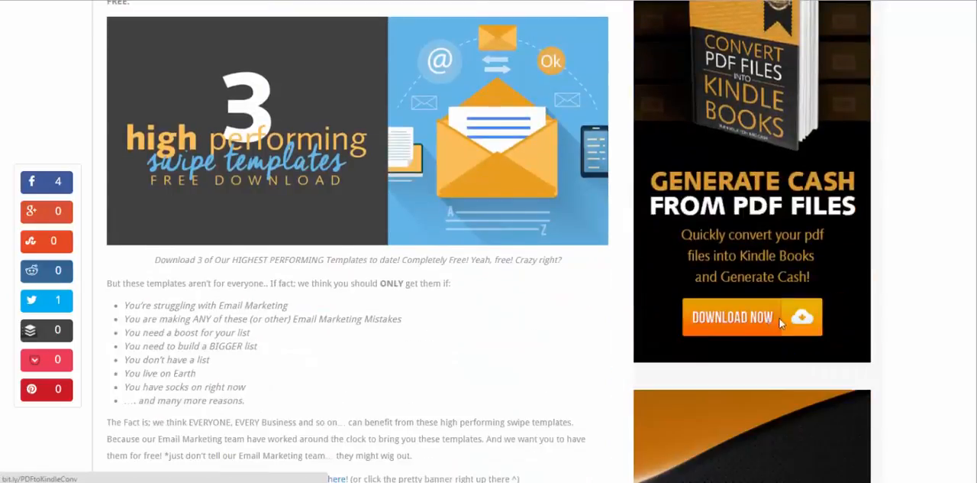
pyautogui.scroll(-12, 781, 322)
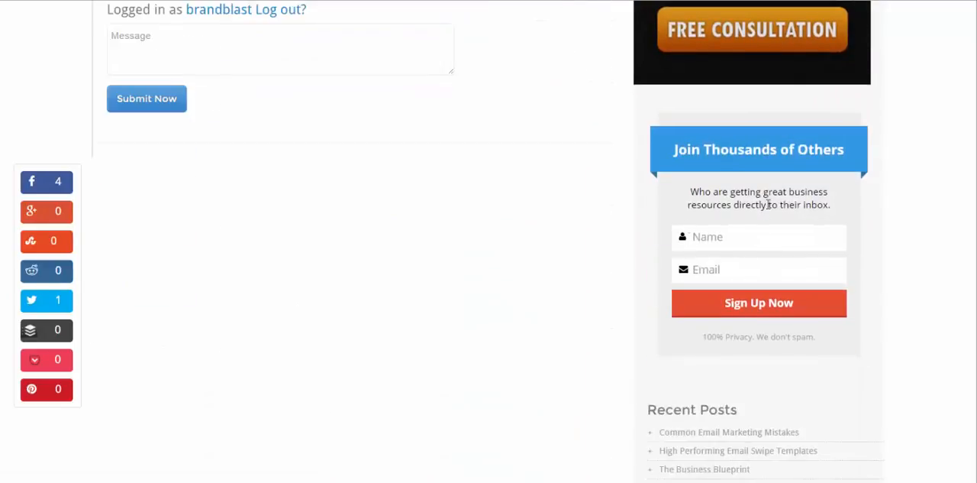
pyautogui.scroll(3, 648, 236)
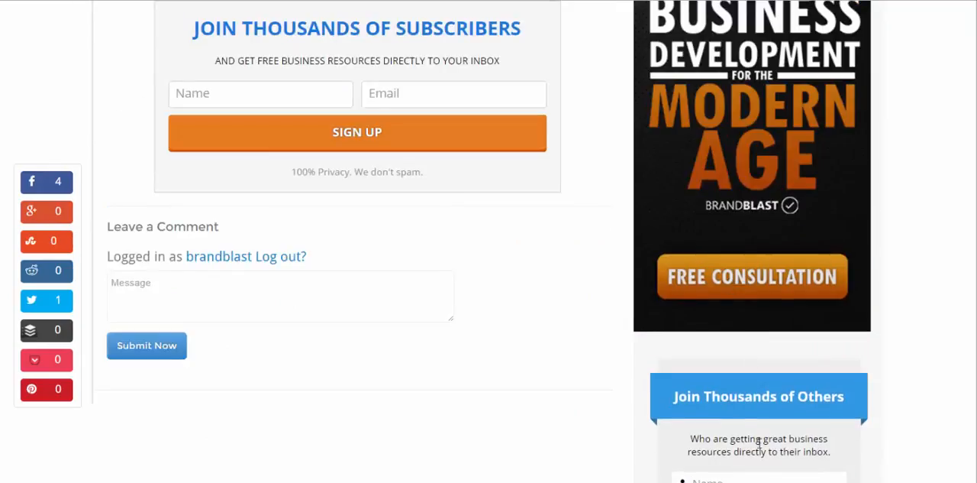
pyautogui.scroll(3, 759, 441)
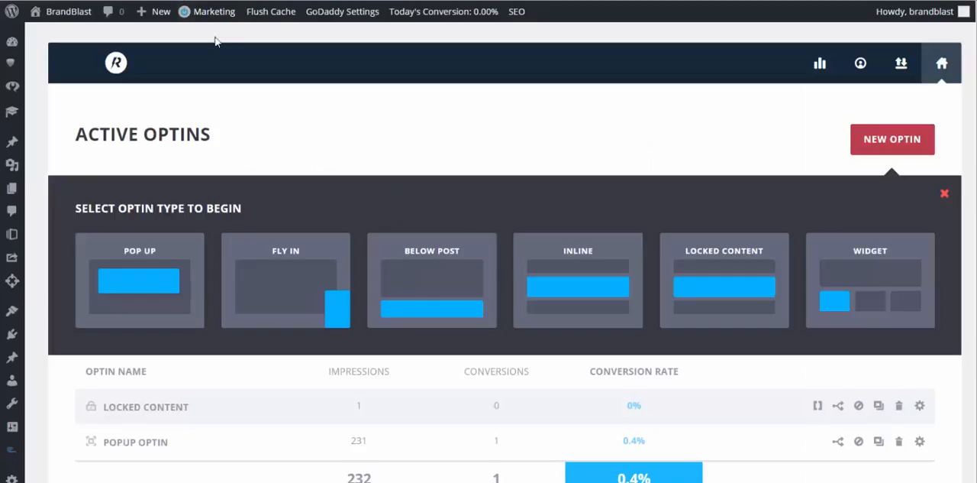
# Step: Create a Pop Up opt-in and name it Test
pyautogui.click(175, 276)
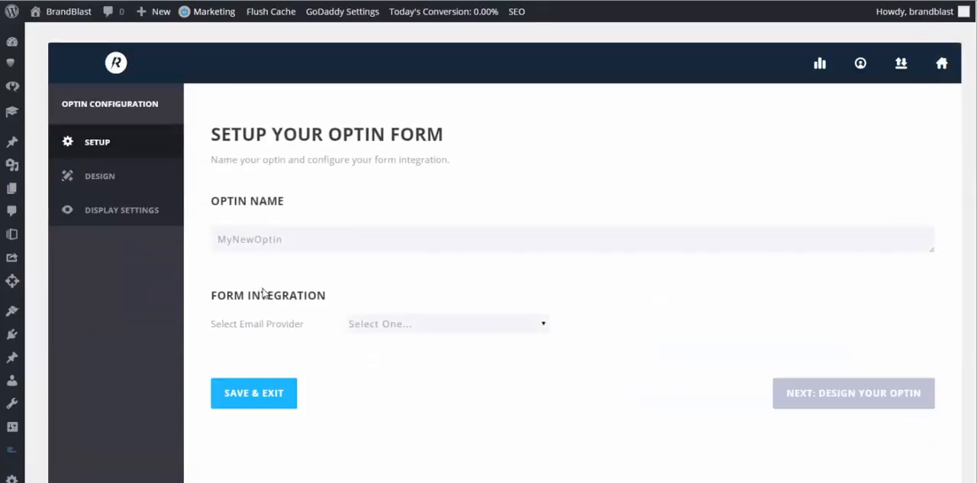
pyautogui.hotkey('ctrl', 'a')
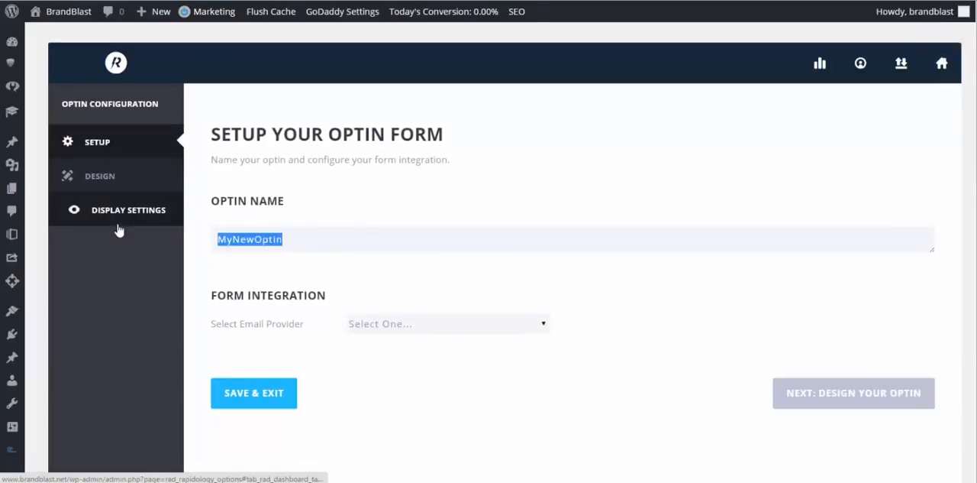
pyautogui.write('Test')
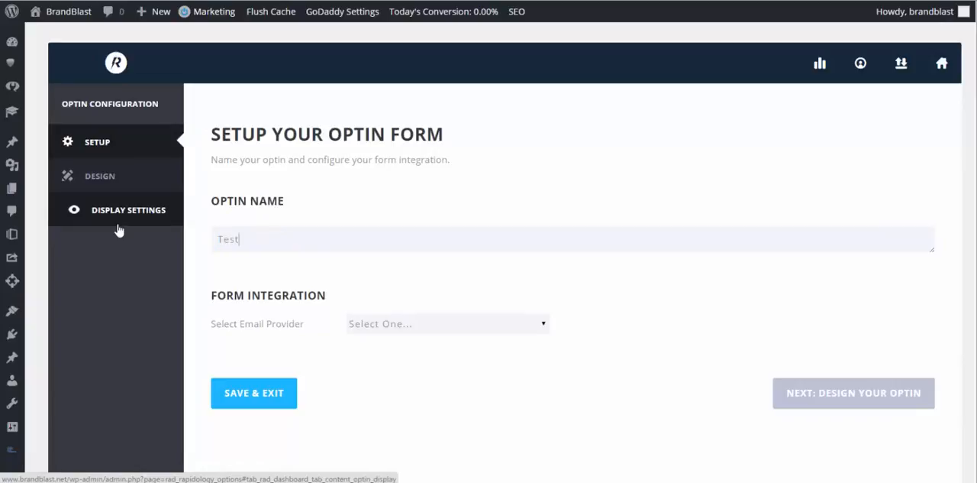
# Step: Connect the form to MailChimp as the email provider using the Self Empower Group account
pyautogui.click(397, 326)
pyautogui.click(394, 255)
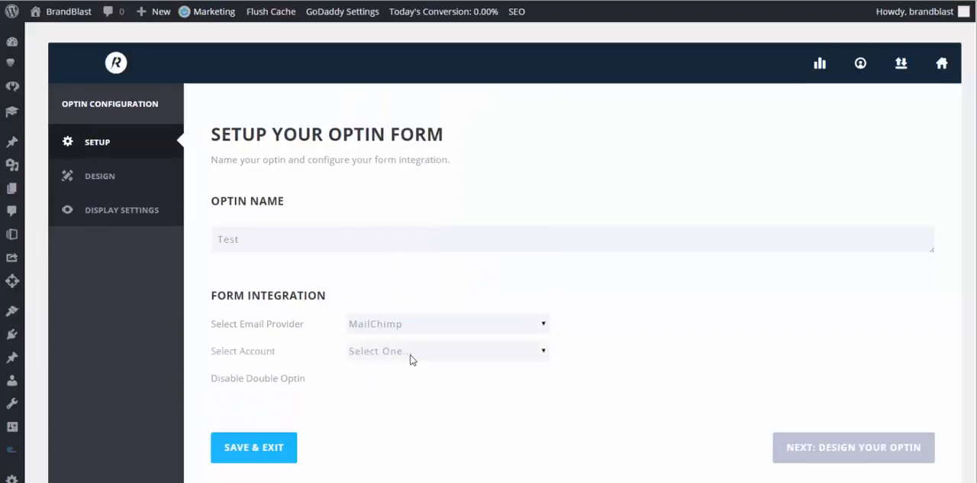
pyautogui.click(411, 353)
pyautogui.click(400, 395)
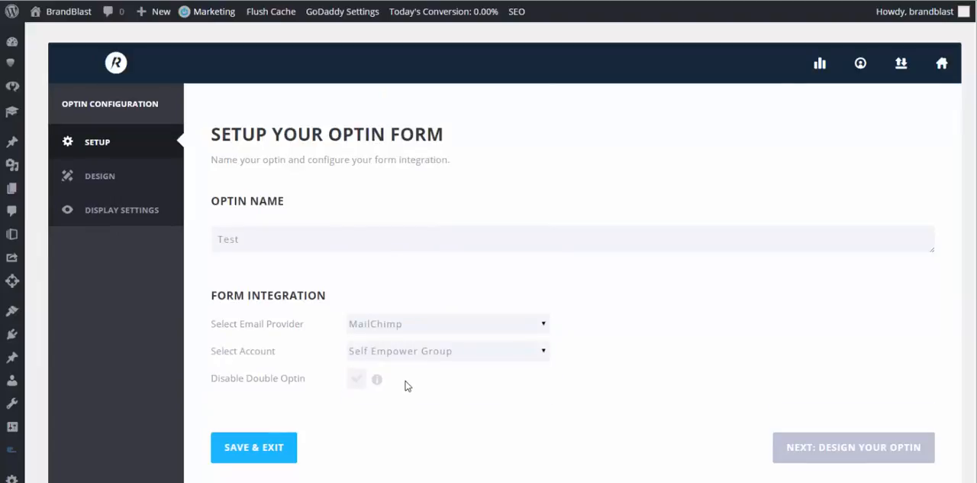
# Step: Set the email list to BrandBlast - Better Business Development, toggle Disable Double Optin and continue to the opt-in design
pyautogui.scroll(-1, 436, 386)
pyautogui.click(436, 322)
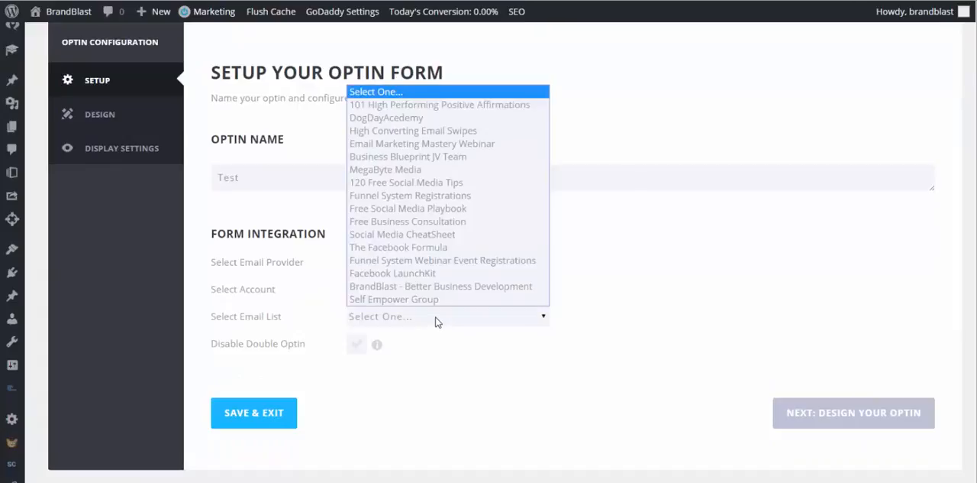
pyautogui.click(444, 285)
pyautogui.click(356, 347)
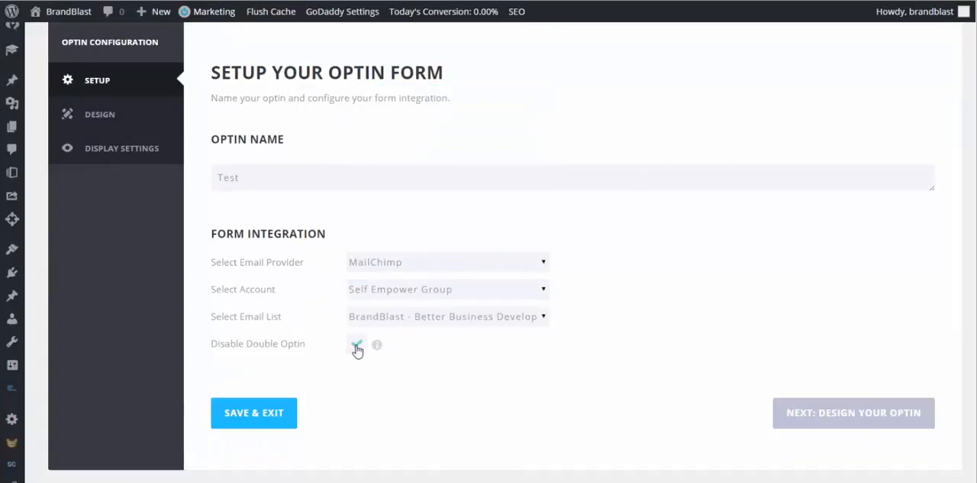
pyautogui.click(366, 347)
pyautogui.click(356, 348)
pyautogui.click(811, 414)
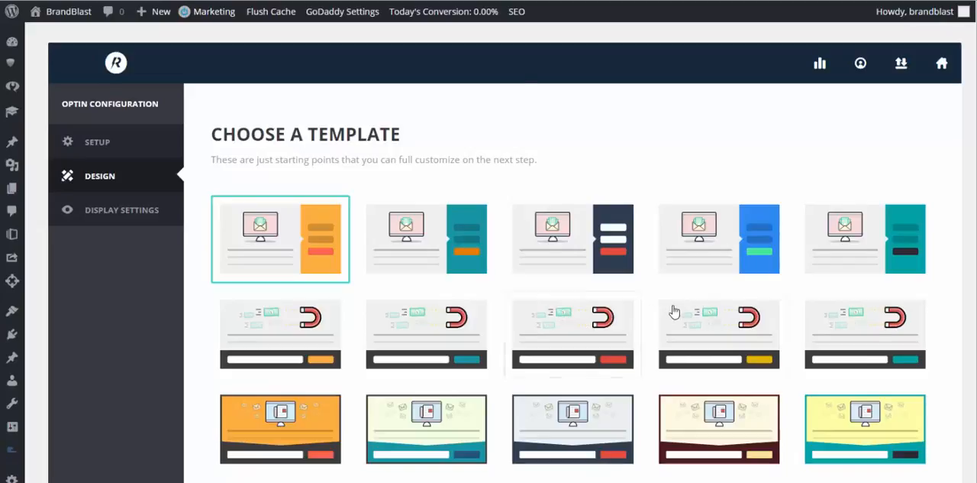
# Step: Examine the full range of pop-up templates, from the first row to the end of the template gallery
pyautogui.scroll(-2, 688, 329)
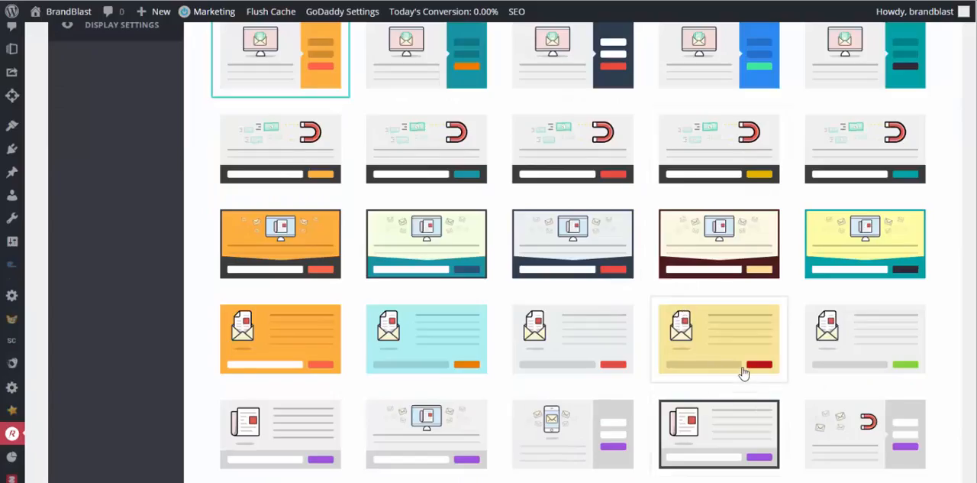
pyautogui.scroll(-2, 744, 373)
pyautogui.scroll(-2, 744, 383)
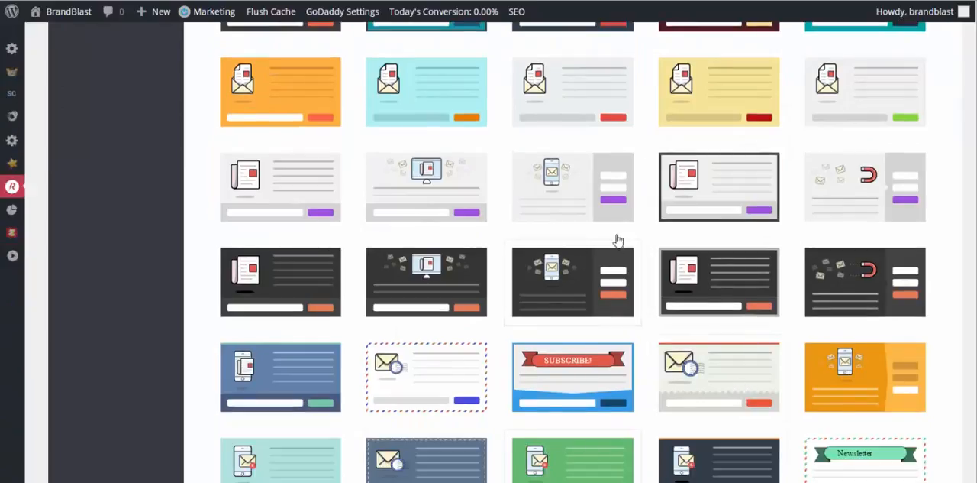
pyautogui.scroll(-2, 576, 268)
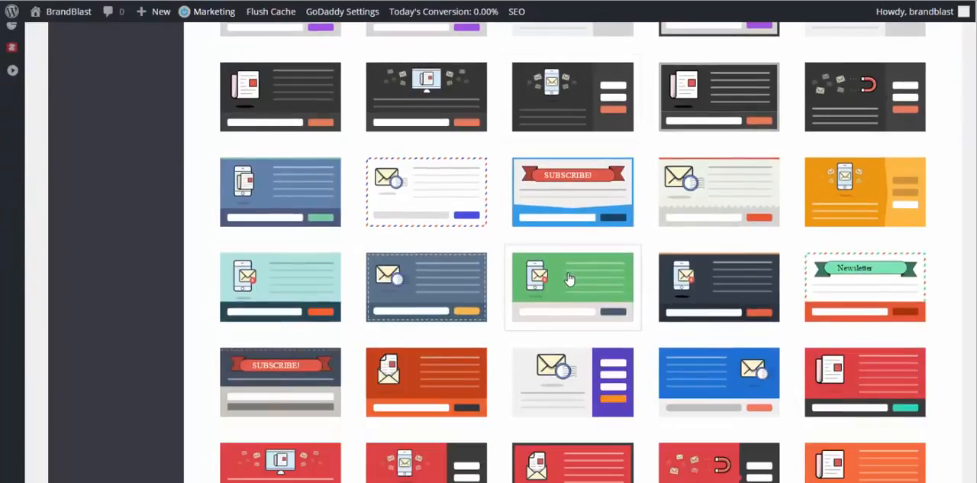
pyautogui.scroll(-2, 562, 293)
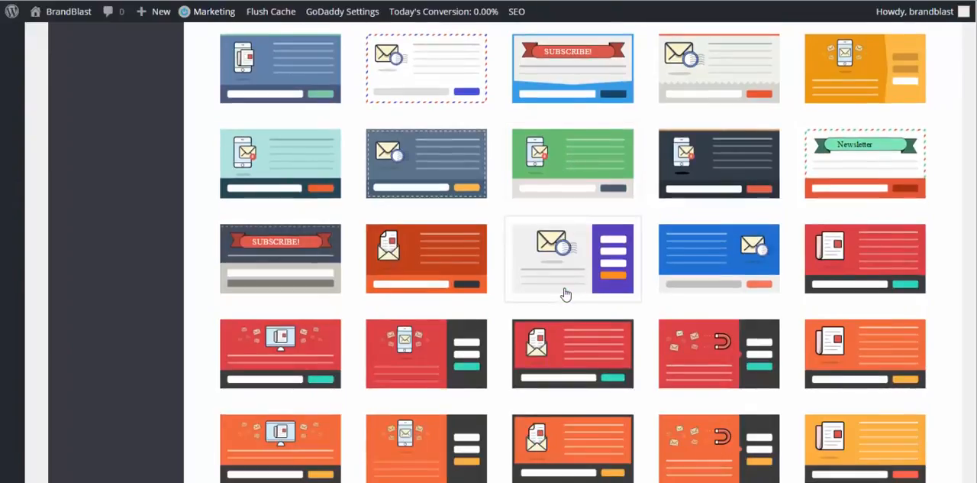
pyautogui.scroll(-4, 569, 306)
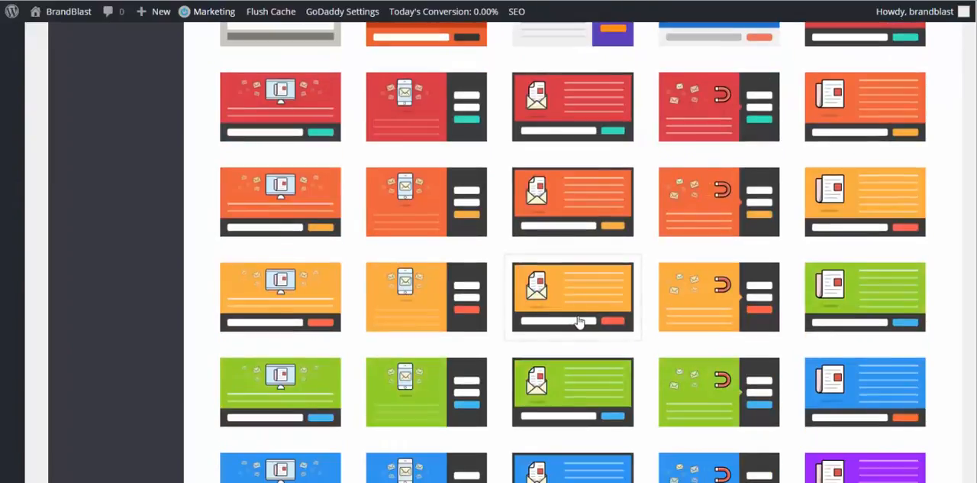
pyautogui.scroll(-2, 579, 322)
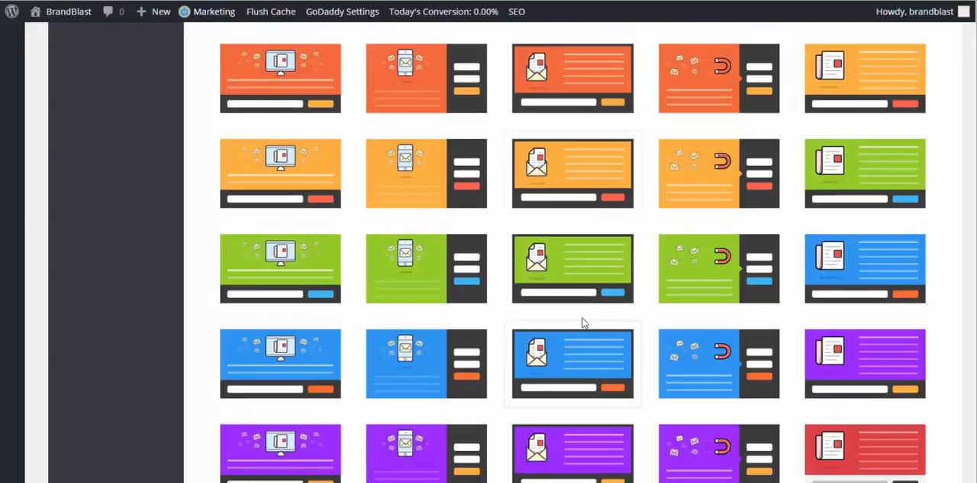
pyautogui.scroll(-2, 581, 313)
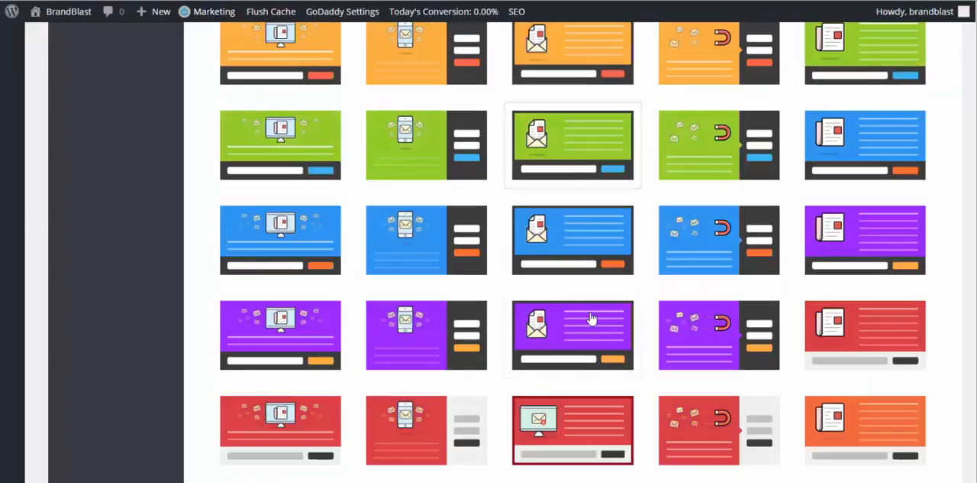
pyautogui.scroll(-3, 611, 388)
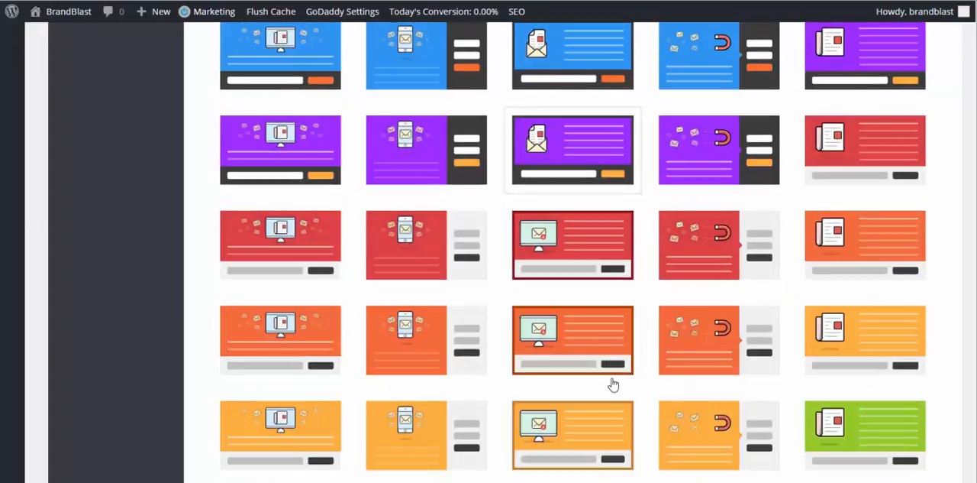
pyautogui.scroll(-2, 615, 391)
pyautogui.scroll(-5, 615, 392)
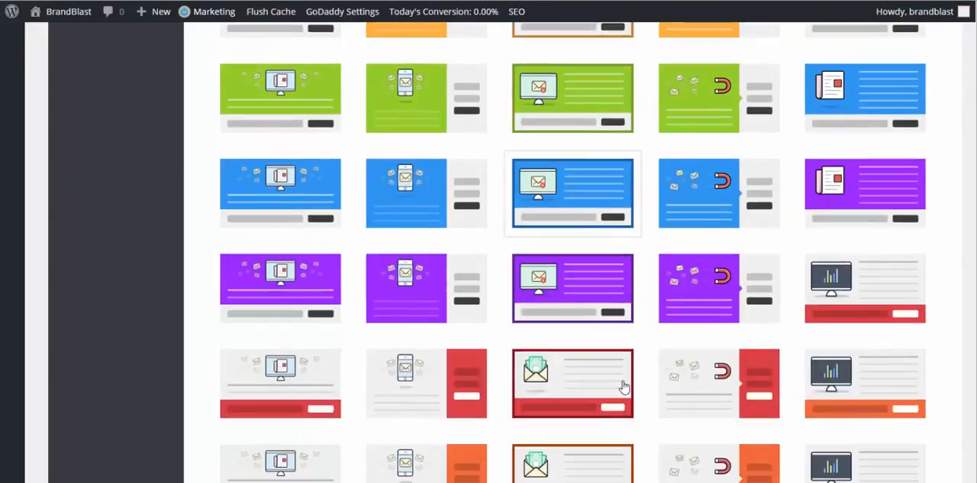
pyautogui.scroll(-1, 646, 363)
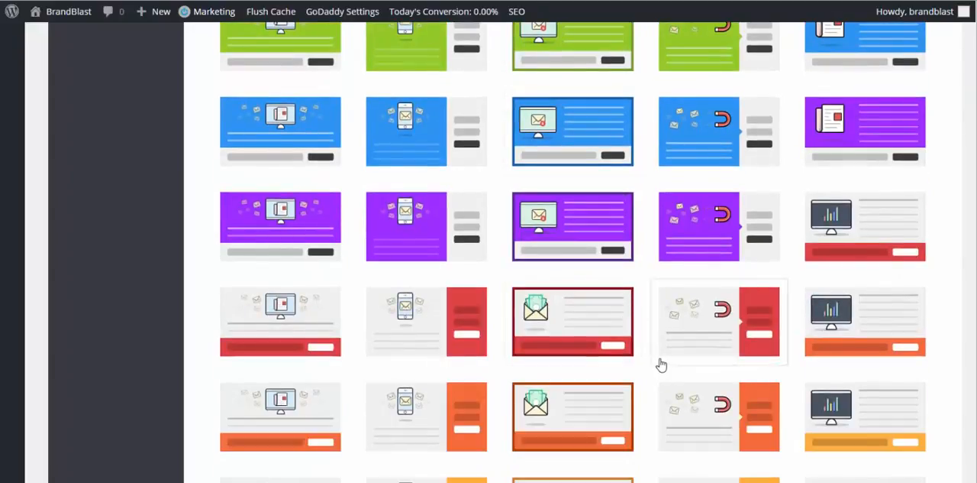
pyautogui.scroll(-3, 660, 367)
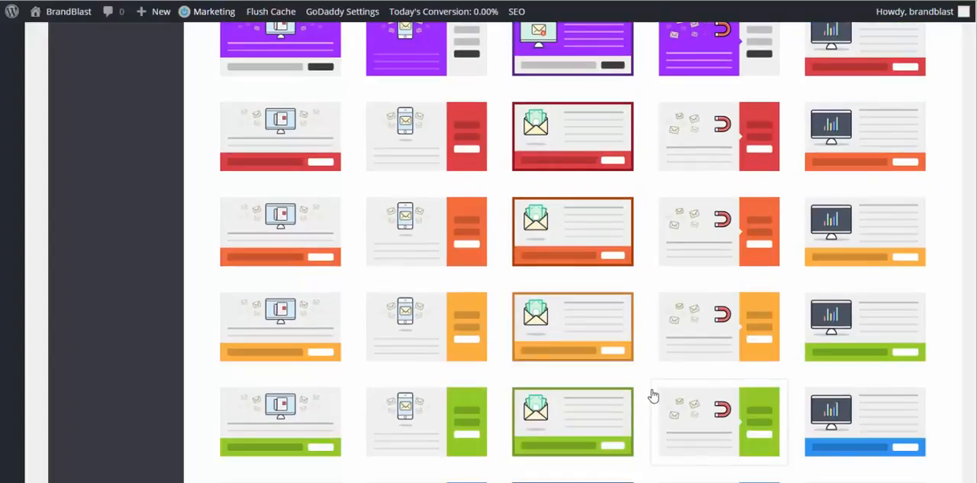
pyautogui.scroll(-2, 661, 390)
pyautogui.scroll(-2, 664, 397)
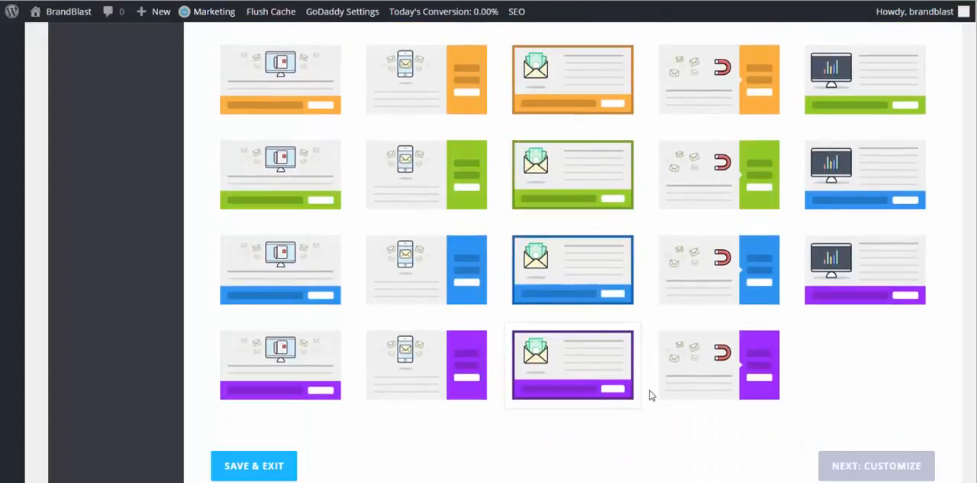
pyautogui.scroll(-2, 650, 395)
# Step: Choose the red template with the magnet graphic and dark side form, and continue to customizing it
pyautogui.scroll(12, 389, 316)
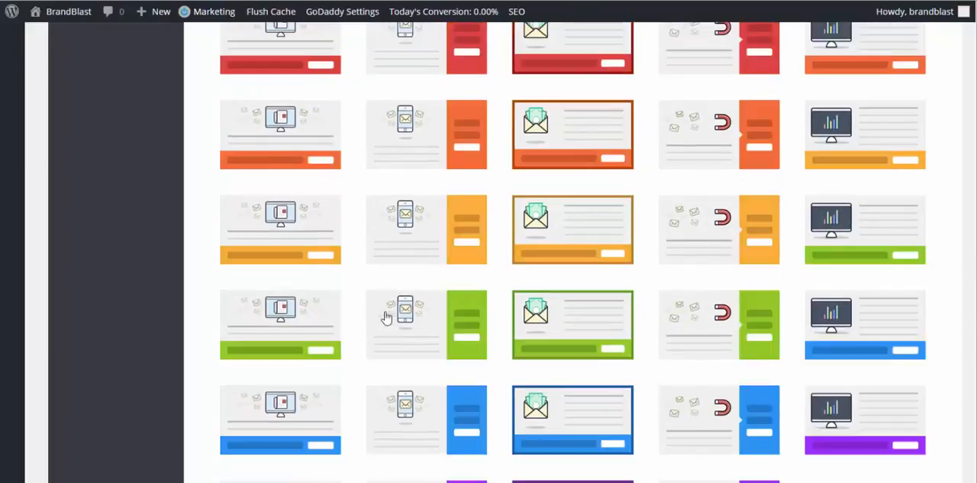
pyautogui.scroll(10, 594, 303)
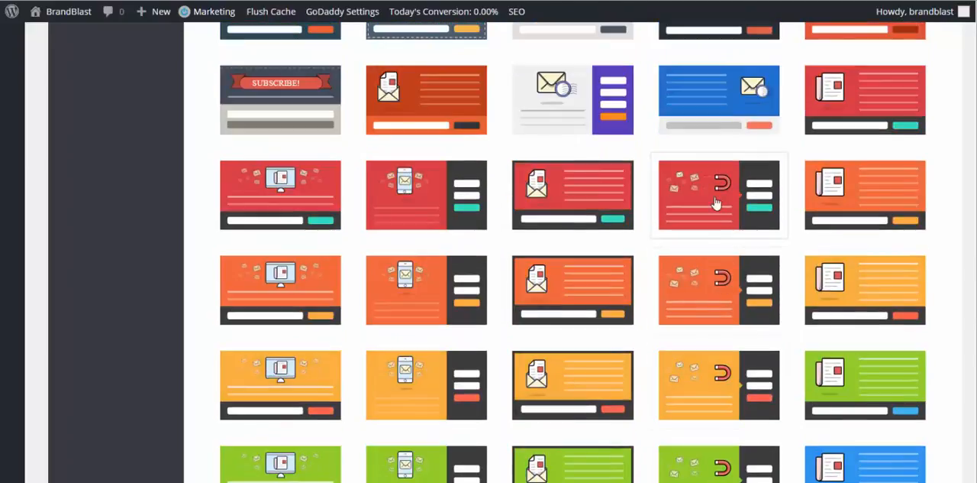
pyautogui.click(718, 203)
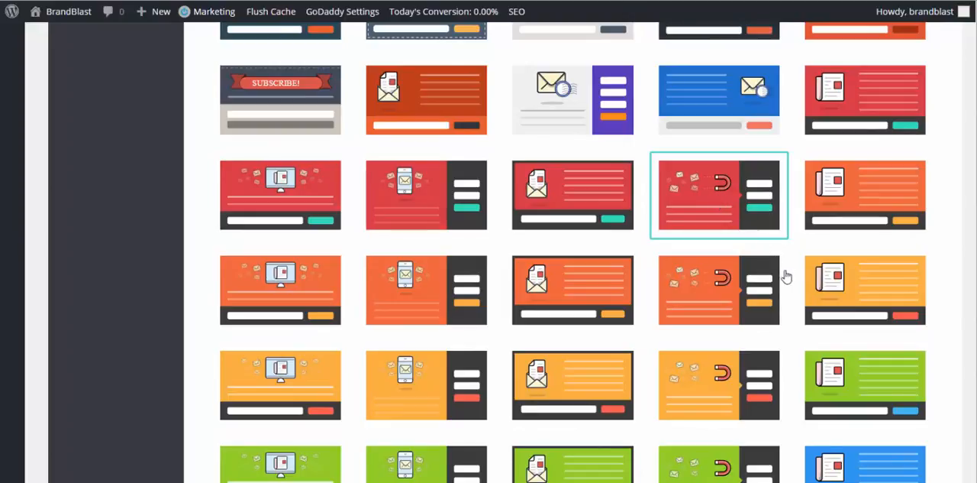
pyautogui.scroll(-15, 787, 276)
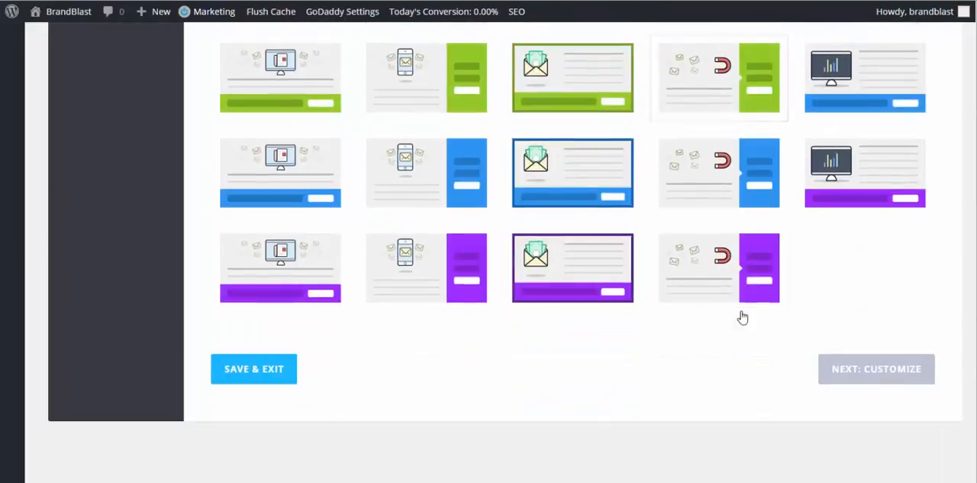
pyautogui.scroll(-1, 794, 327)
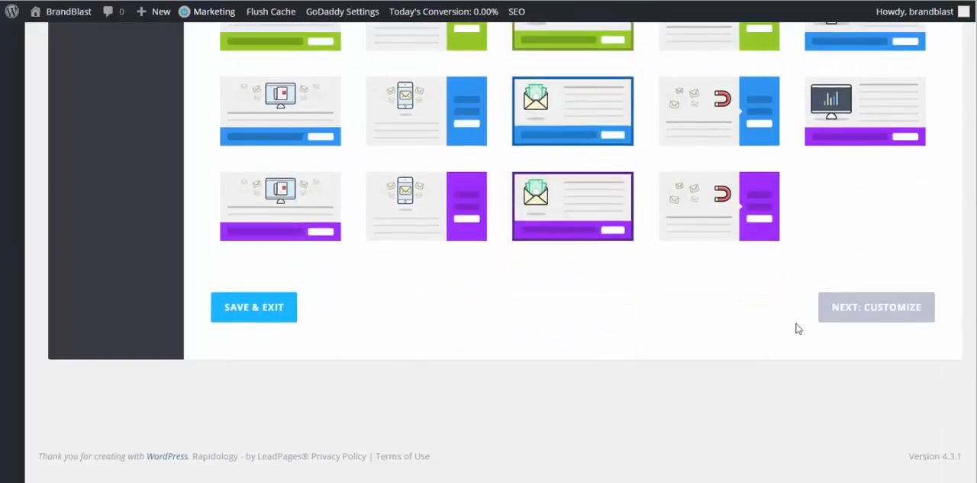
pyautogui.click(862, 315)
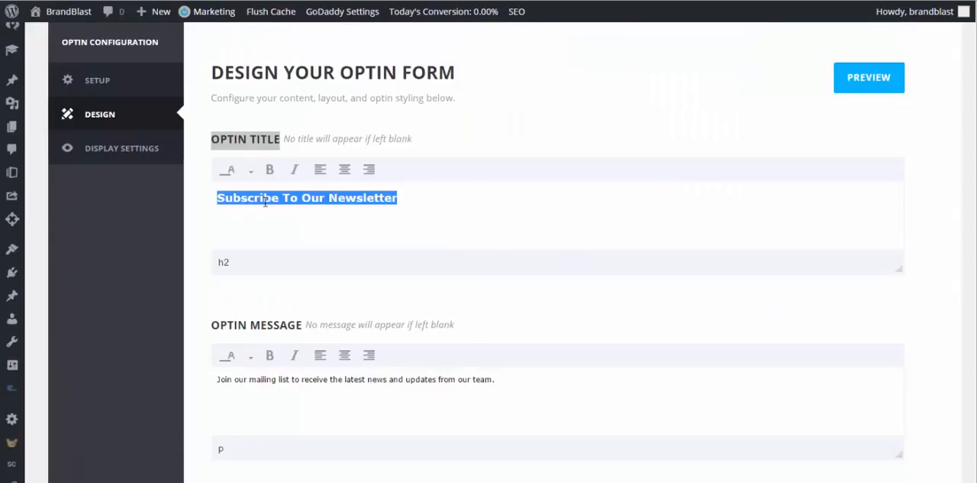
# Step: Replace the optin title with "Hey! Get Tons of FREE Resources Directly to Your Inbox!"
pyautogui.write('Hey!')
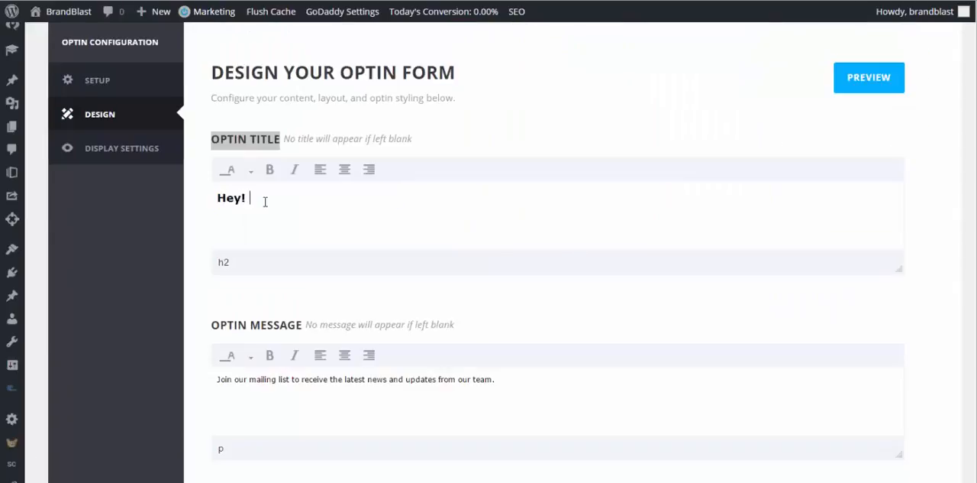
pyautogui.write(' Get Tons of FREE Reso')
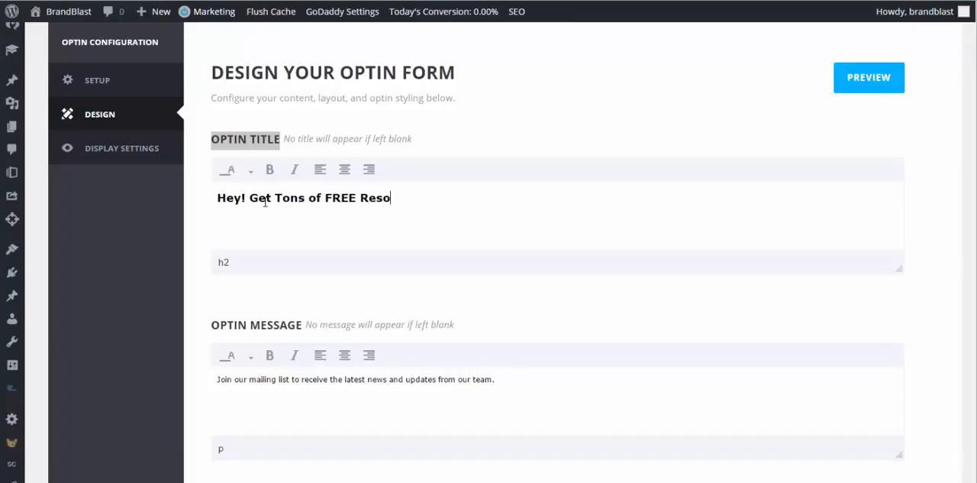
pyautogui.write('urces Directly to Your Inbox!')
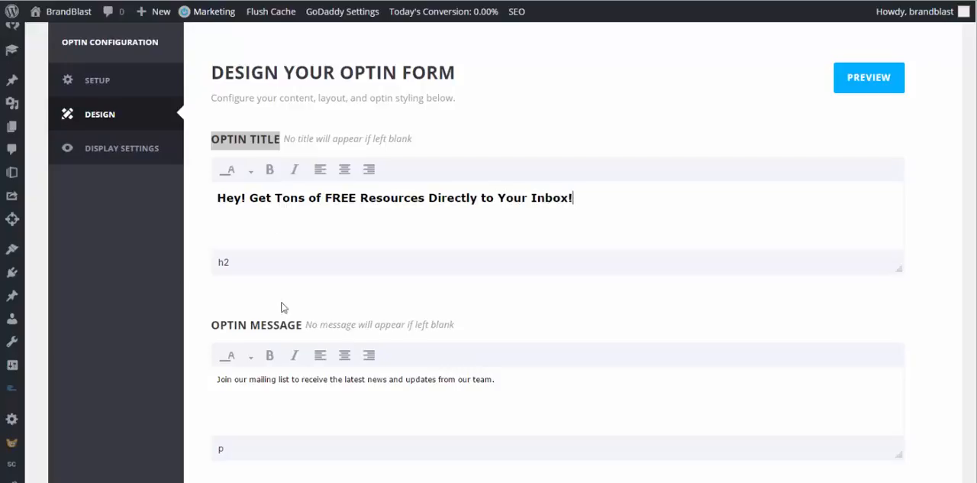
# Step: Replace the optin message with "(... oh yeah, and it's free)" and center it
pyautogui.tripleClick(309, 379)
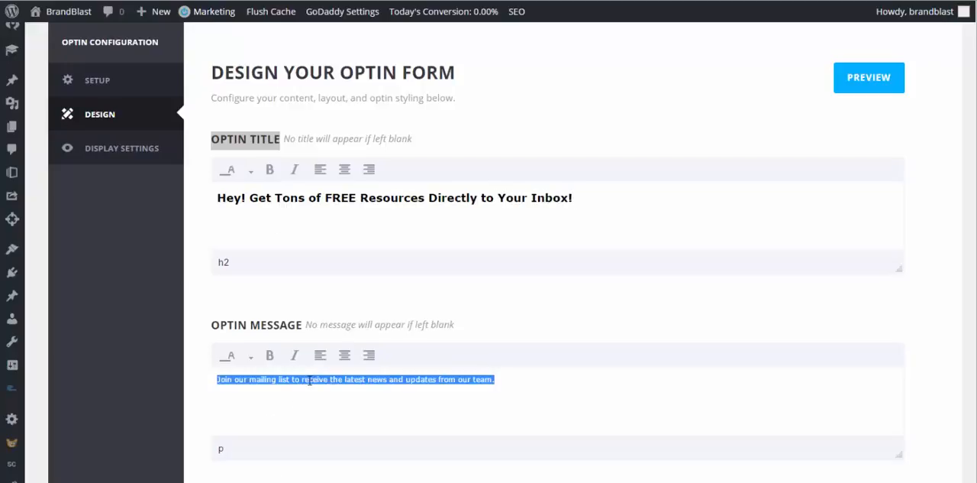
pyautogui.write("(... oh yeah, and it's free")
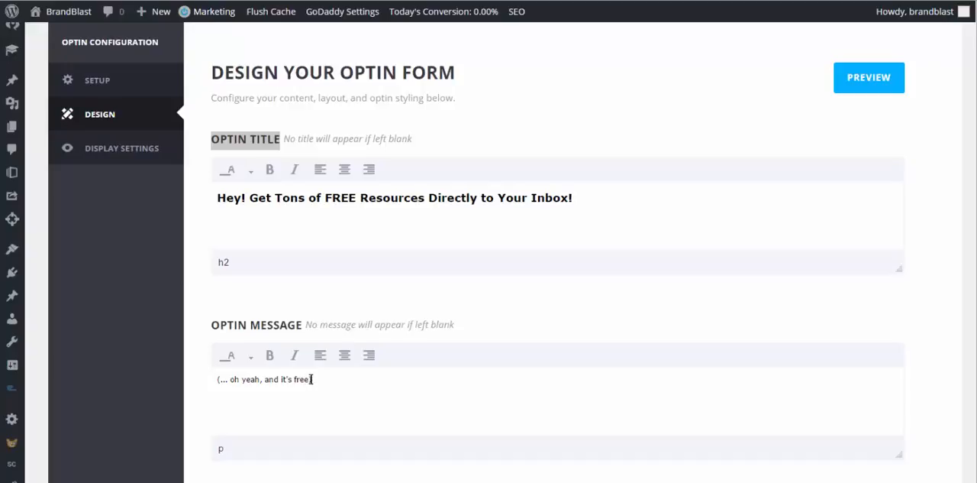
pyautogui.moveTo(311, 379); pyautogui.dragTo(208, 386)
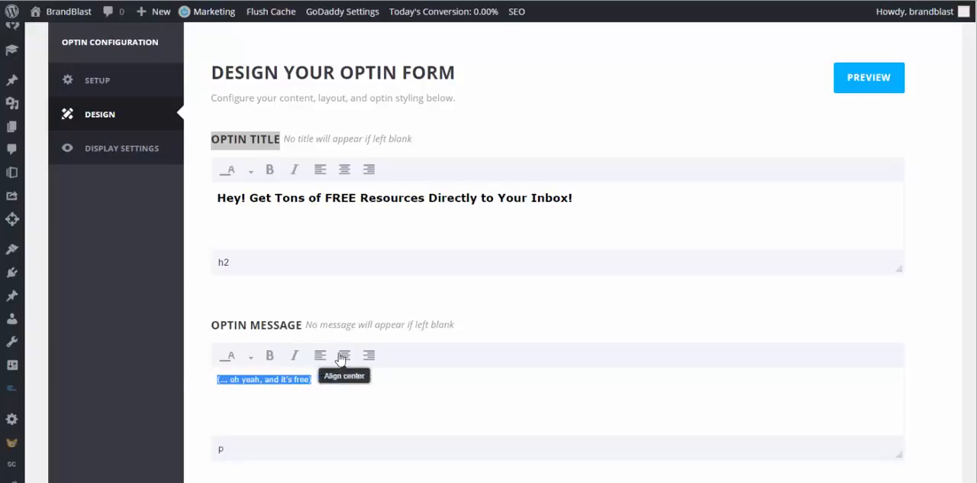
# Step: Center the whole optin title line
pyautogui.click(426, 198)
pyautogui.doubleClick(426, 197)
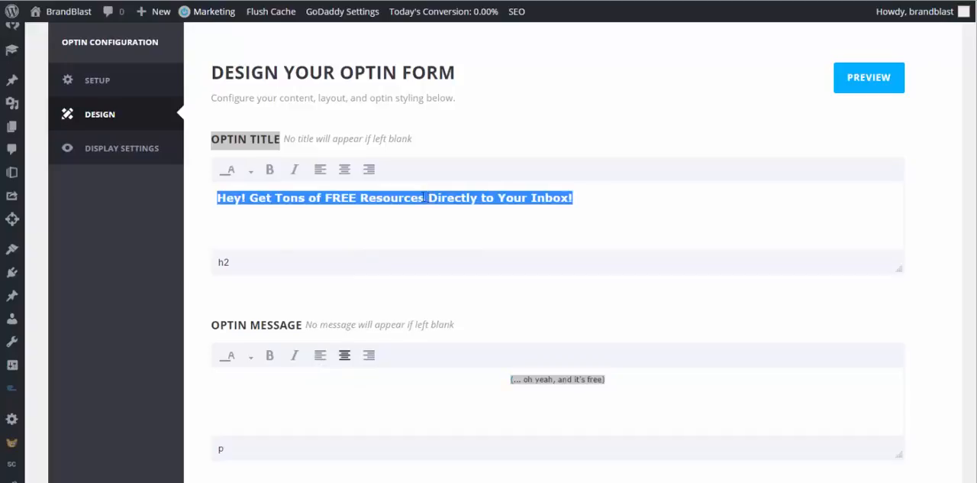
pyautogui.click(348, 169)
# Step: Set the form footer text to "*Your Info is Safe!" and the success message text to "Success!"
pyautogui.scroll(-3, 524, 201)
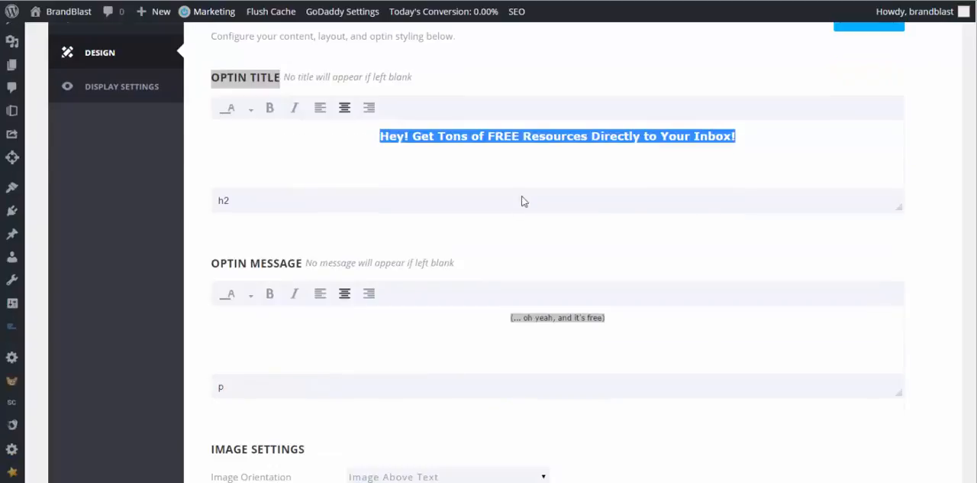
pyautogui.scroll(-3, 509, 253)
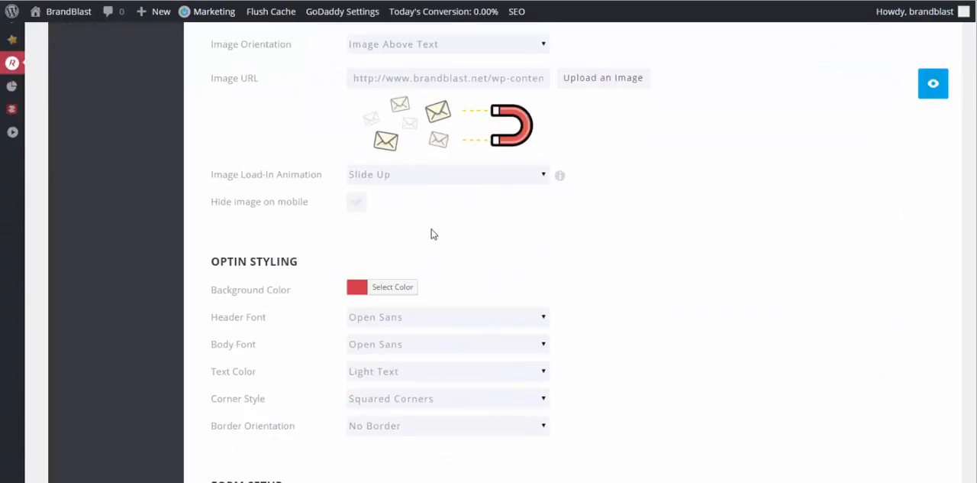
pyautogui.scroll(-3, 432, 234)
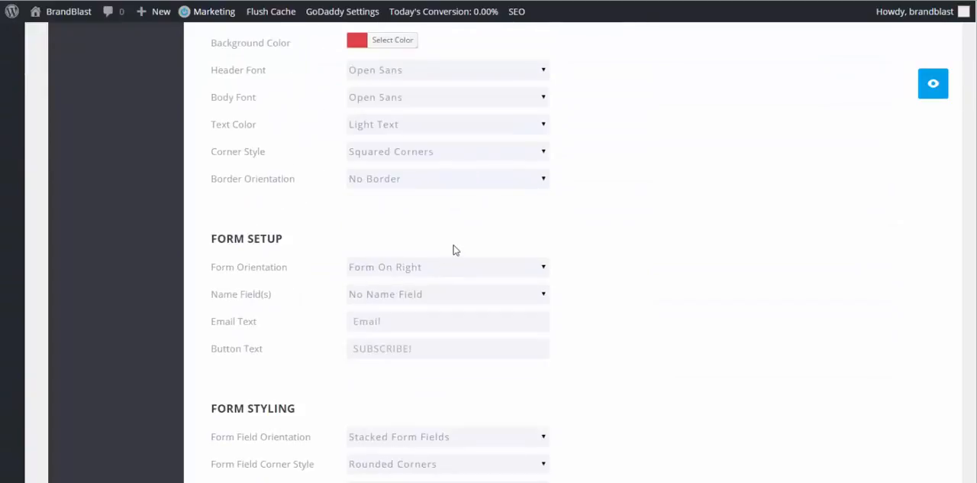
pyautogui.scroll(-5, 454, 249)
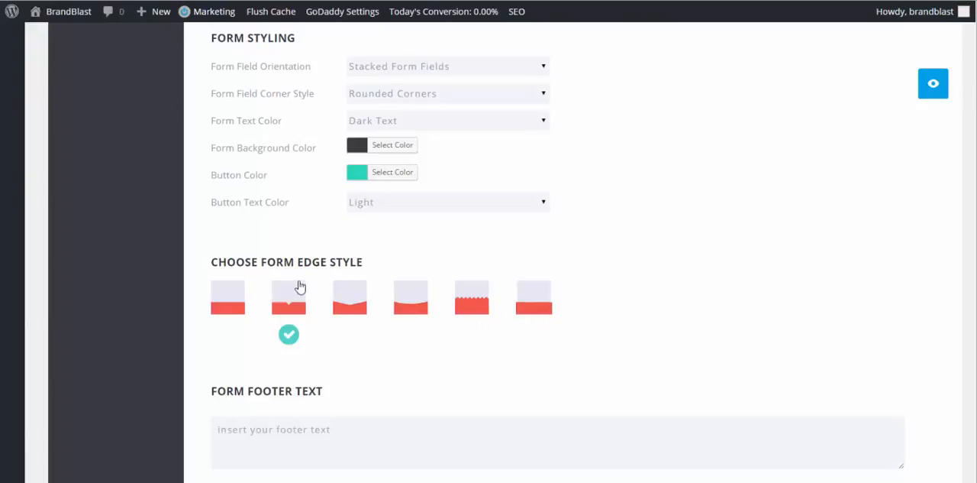
pyautogui.scroll(-4, 277, 286)
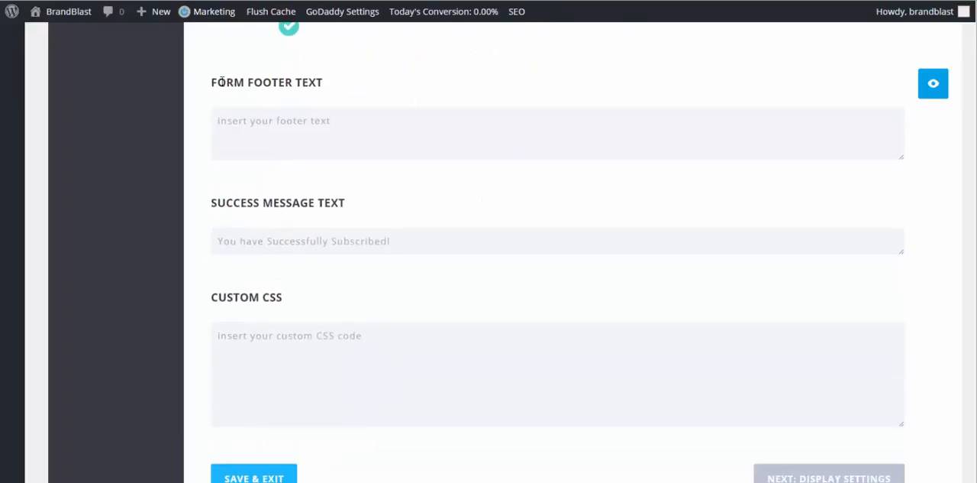
pyautogui.write('*Your Info is Safe!')
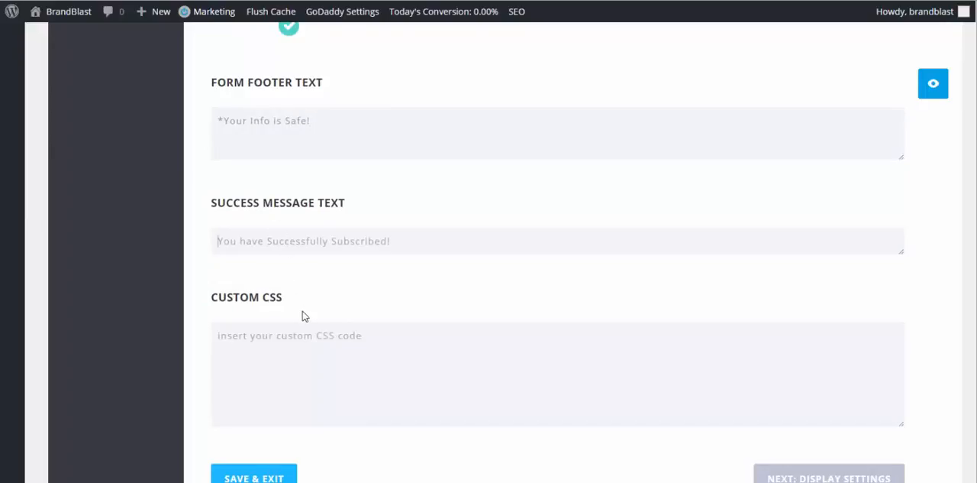
pyautogui.write('Success!')
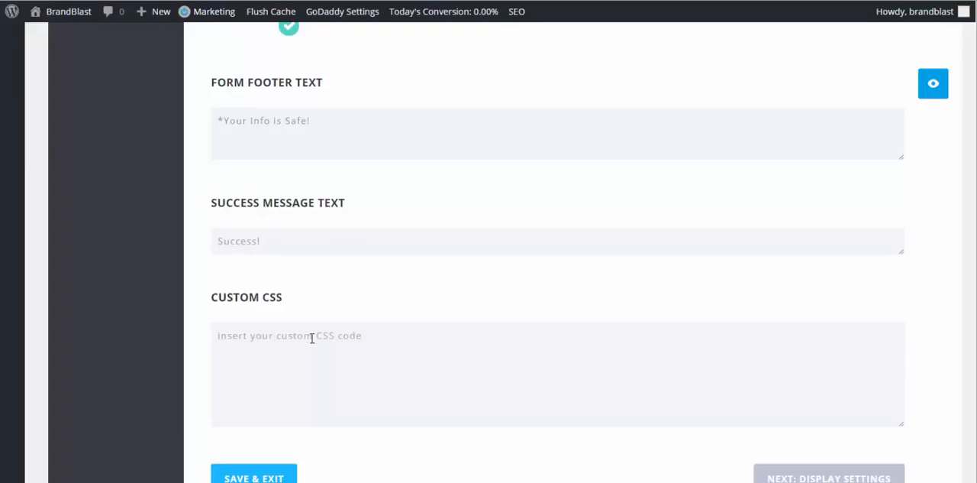
pyautogui.scroll(-2, 312, 339)
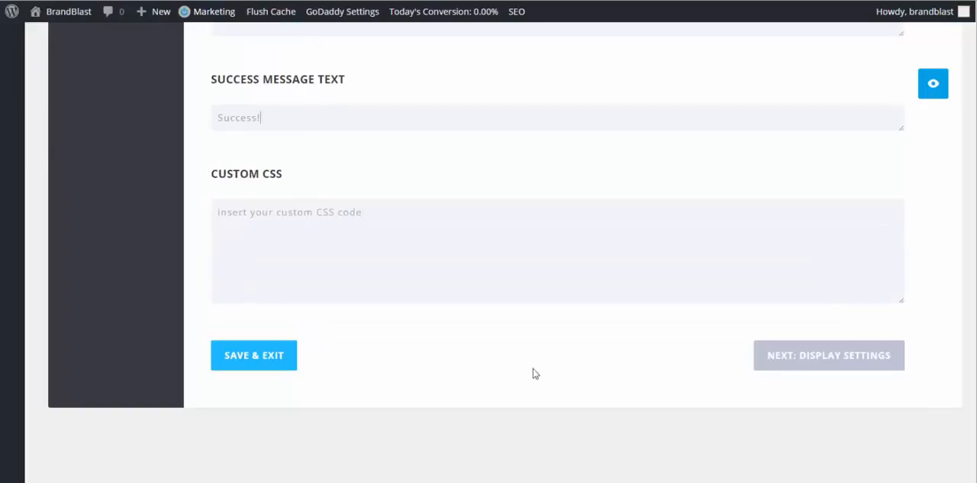
# Step: Continue to the display settings, go through the trigger, category and page options, and save and exit the optin
pyautogui.click(790, 358)
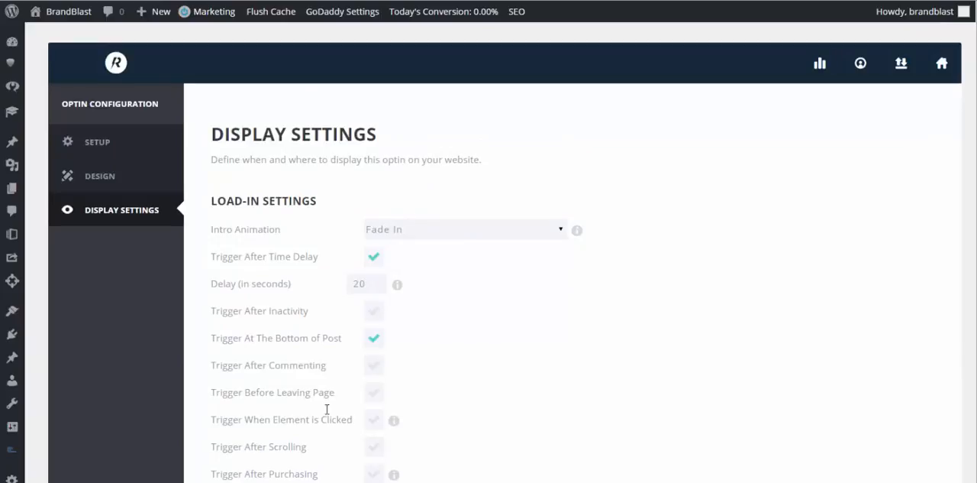
pyautogui.scroll(-3, 378, 278)
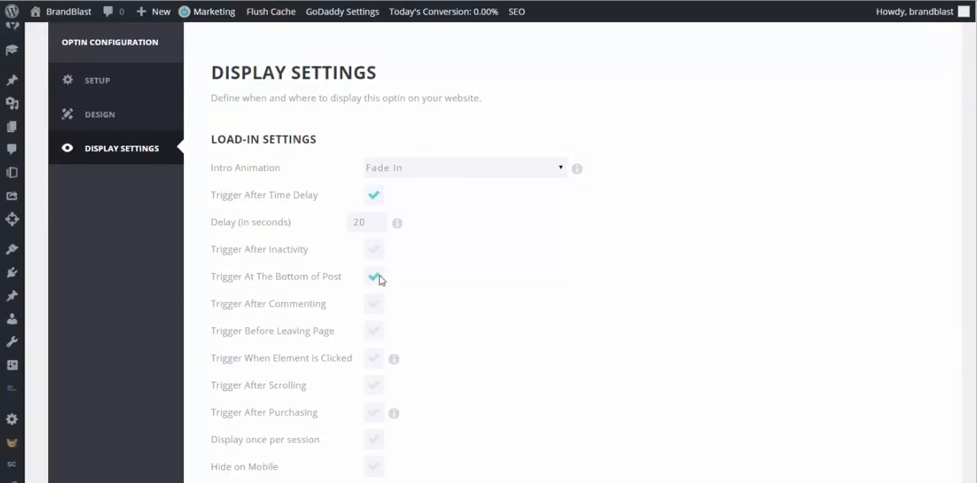
pyautogui.click(368, 286)
pyautogui.scroll(-15, 362, 294)
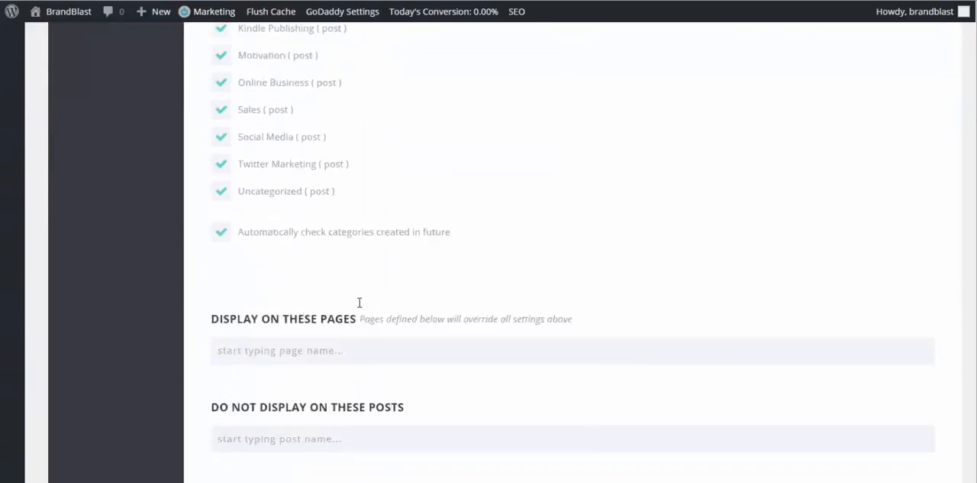
pyautogui.scroll(-2, 360, 305)
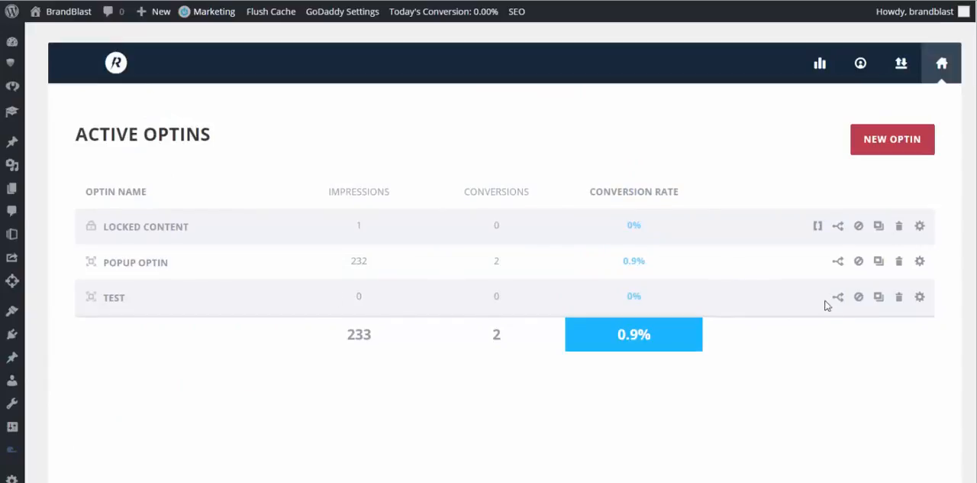
# Step: Reopen the Test optin for editing, preview its pop-up from the design settings and close the preview
pyautogui.click(918, 298)
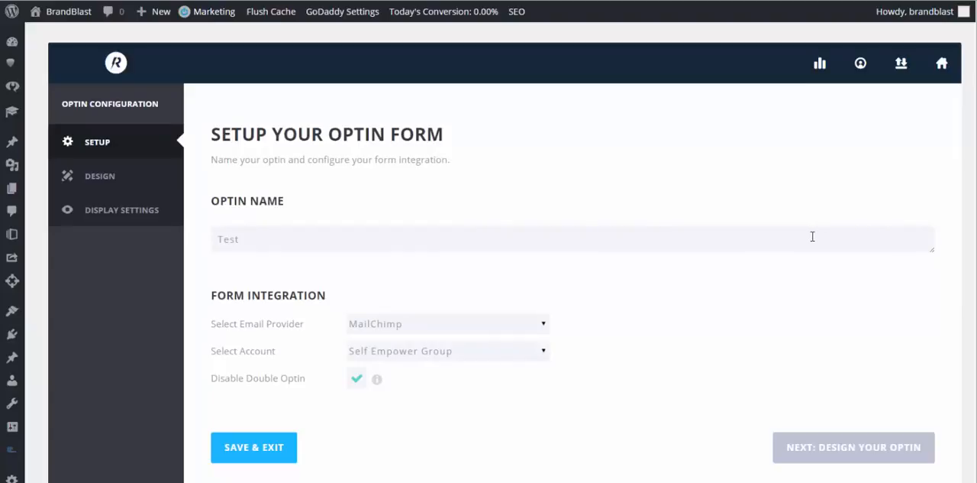
pyautogui.scroll(-1, 604, 298)
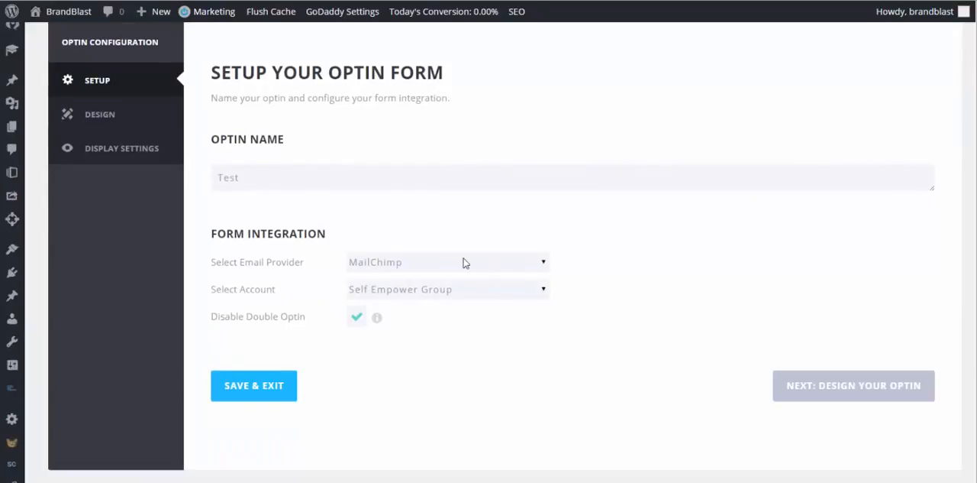
pyautogui.click(153, 120)
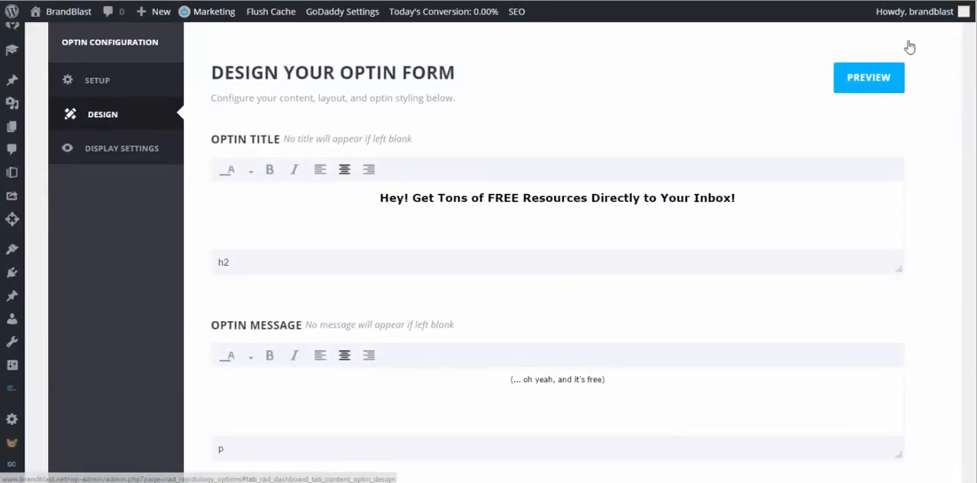
pyautogui.click(898, 82)
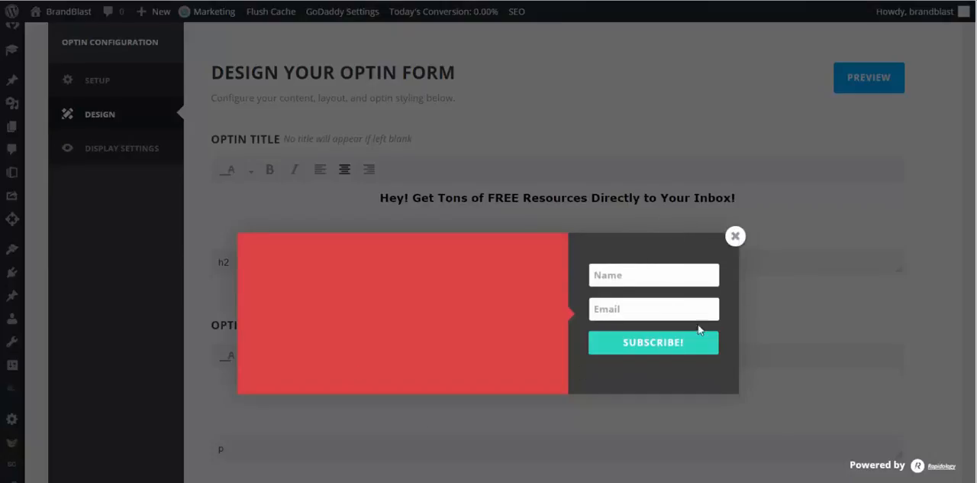
pyautogui.click(735, 237)
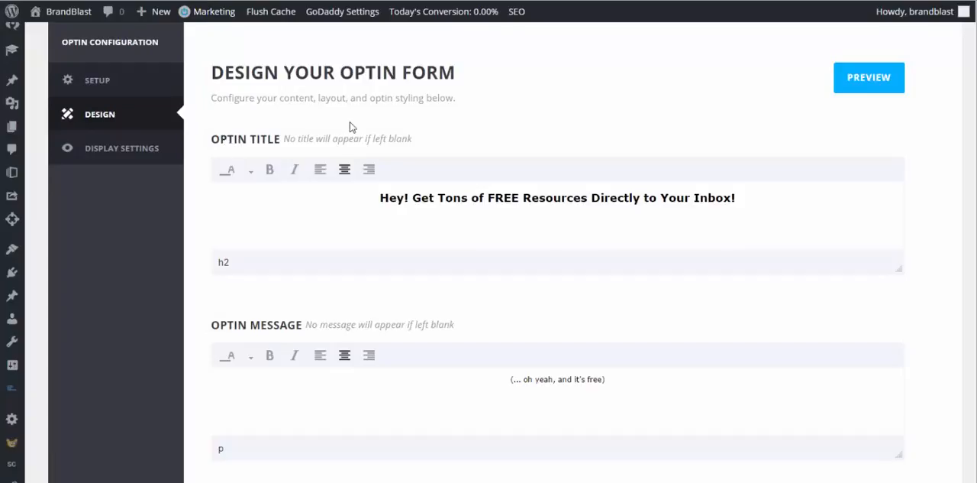
# Step: Review the Test optin's display settings, including its load-in triggers
pyautogui.click(166, 152)
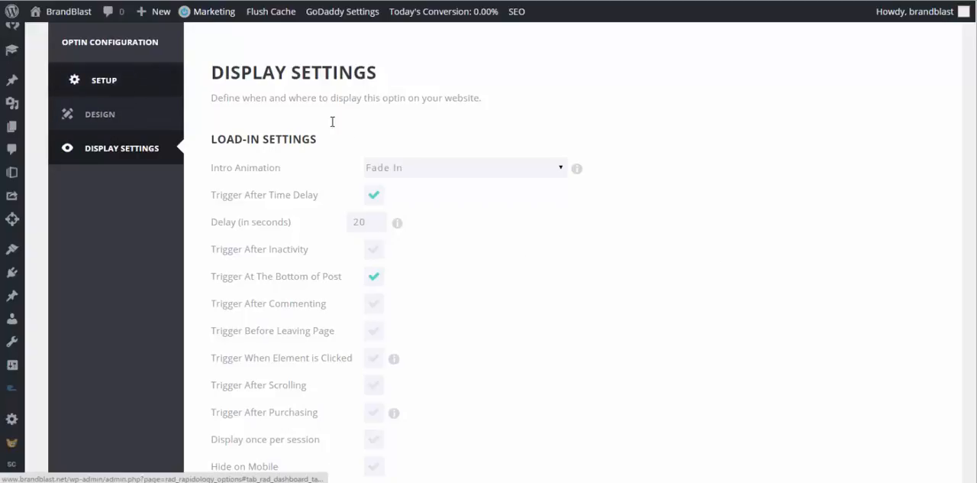
pyautogui.scroll(-2, 332, 138)
pyautogui.scroll(3, 334, 175)
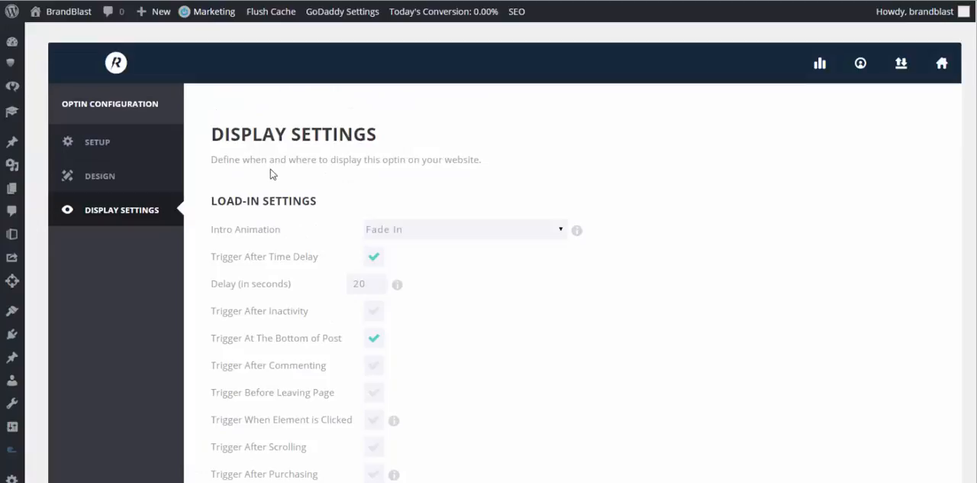
# Step: Open the optin stats and examine the overall conversion rate, subscriber count and per-optin results
pyautogui.click(835, 67)
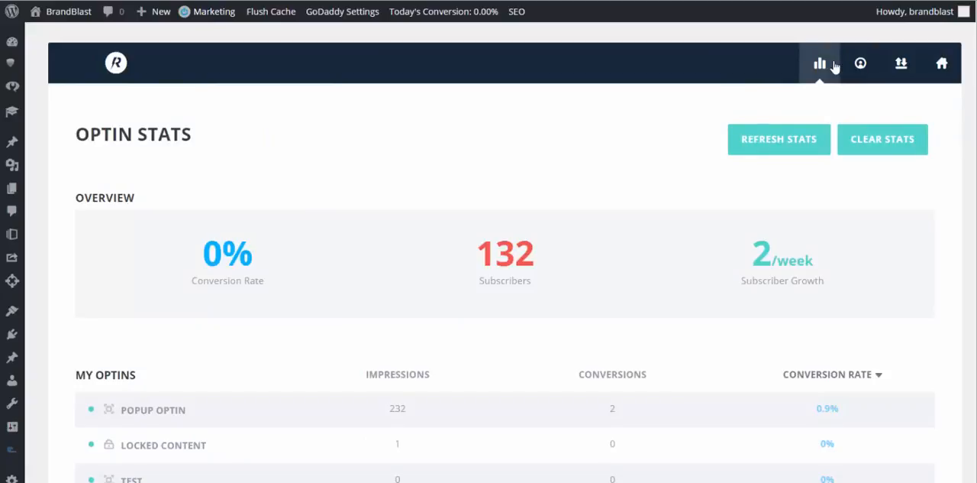
pyautogui.scroll(-1, 422, 295)
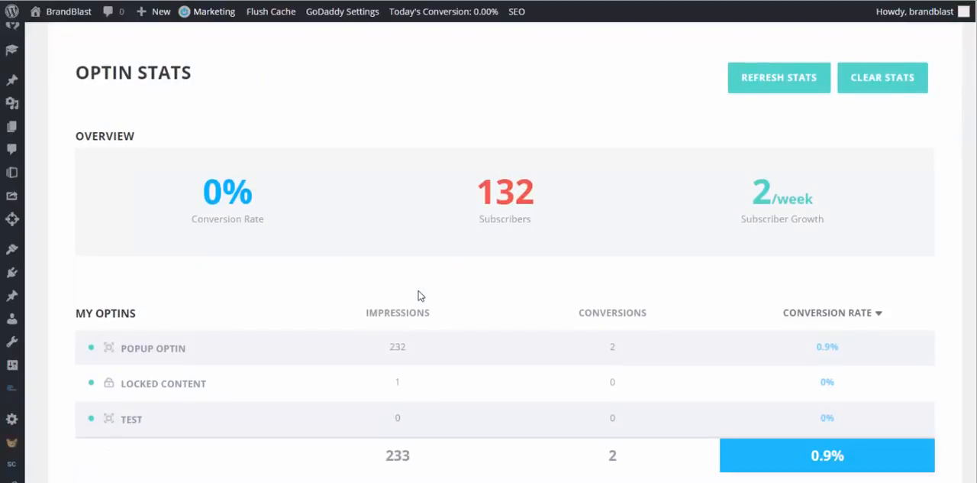
pyautogui.scroll(1, 419, 296)
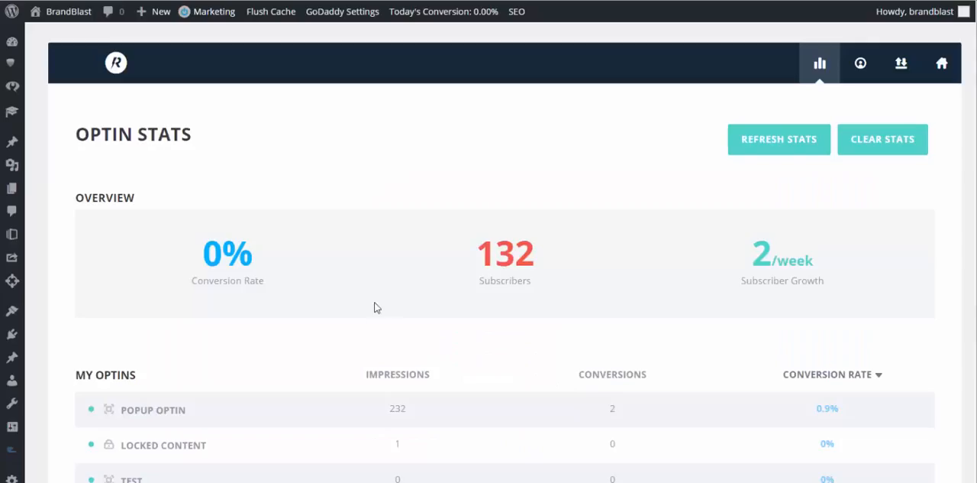
pyautogui.doubleClick(206, 252)
pyautogui.moveTo(207, 252); pyautogui.dragTo(257, 252)
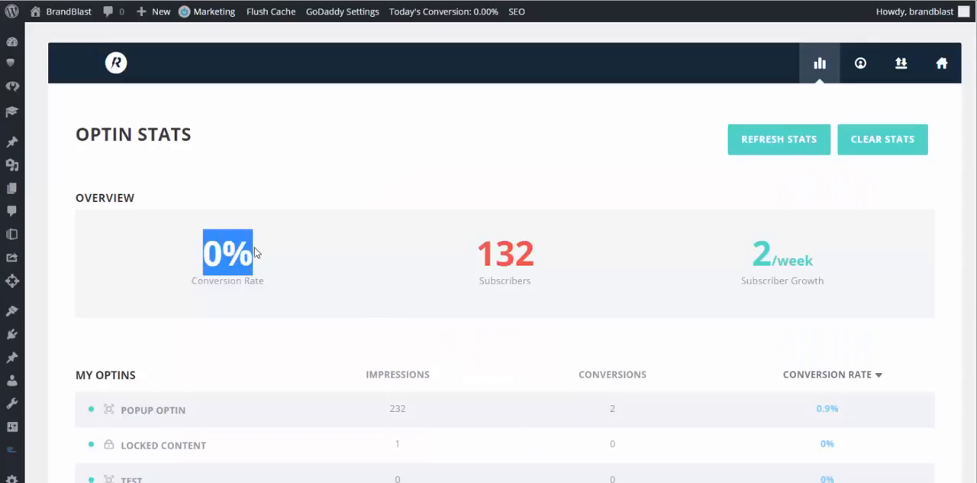
pyautogui.click(256, 253)
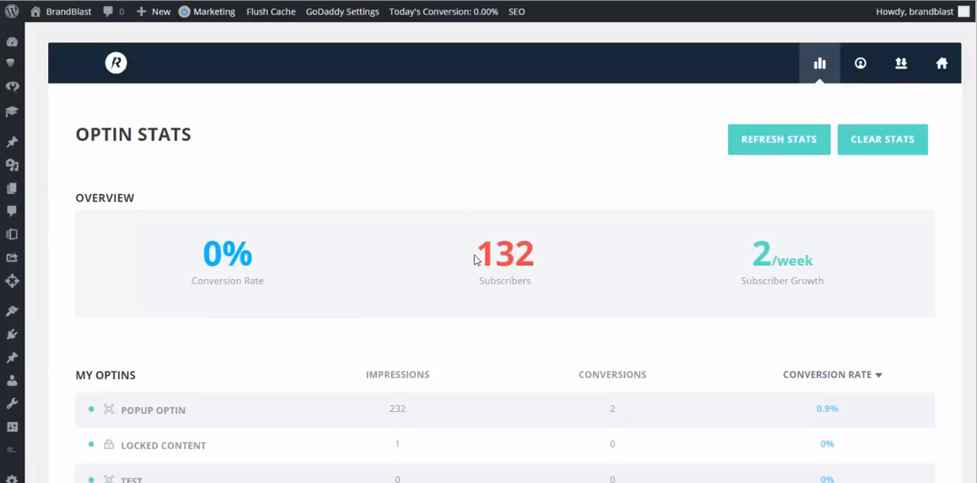
pyautogui.scroll(-3, 501, 256)
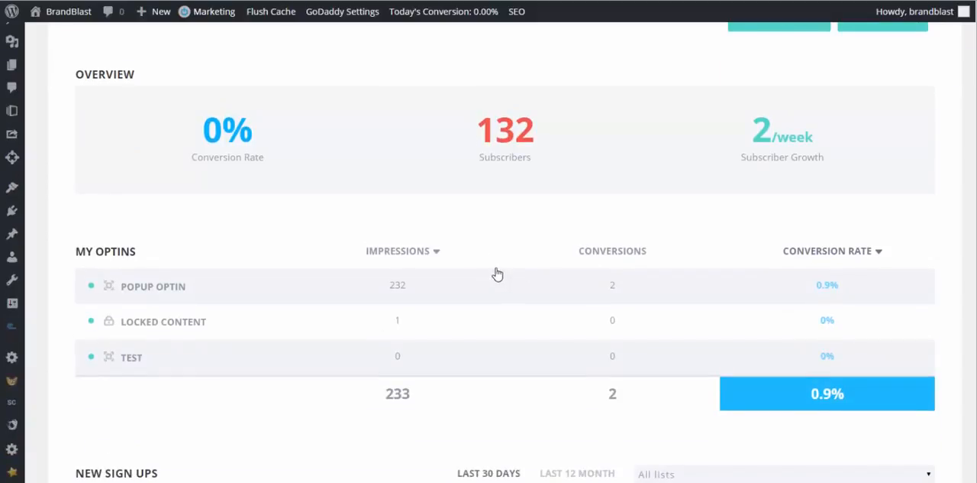
pyautogui.scroll(3, 500, 182)
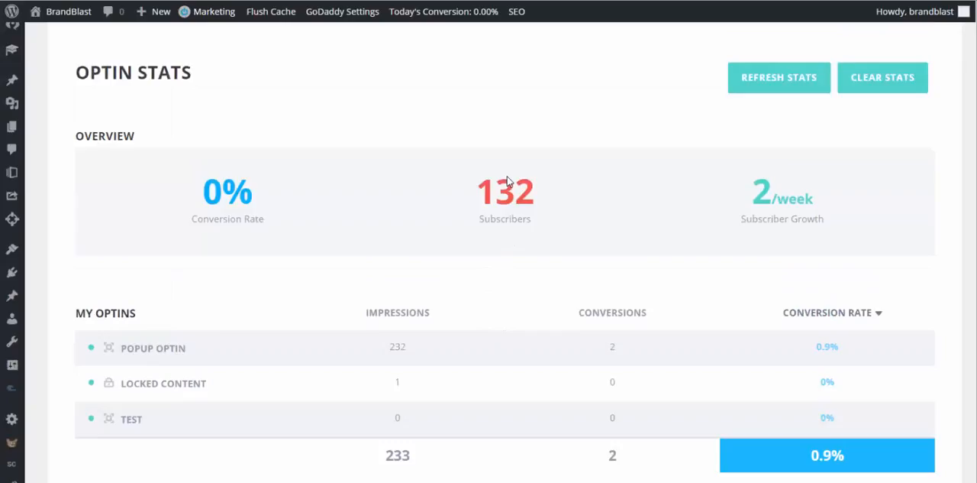
pyautogui.moveTo(481, 246); pyautogui.dragTo(556, 247)
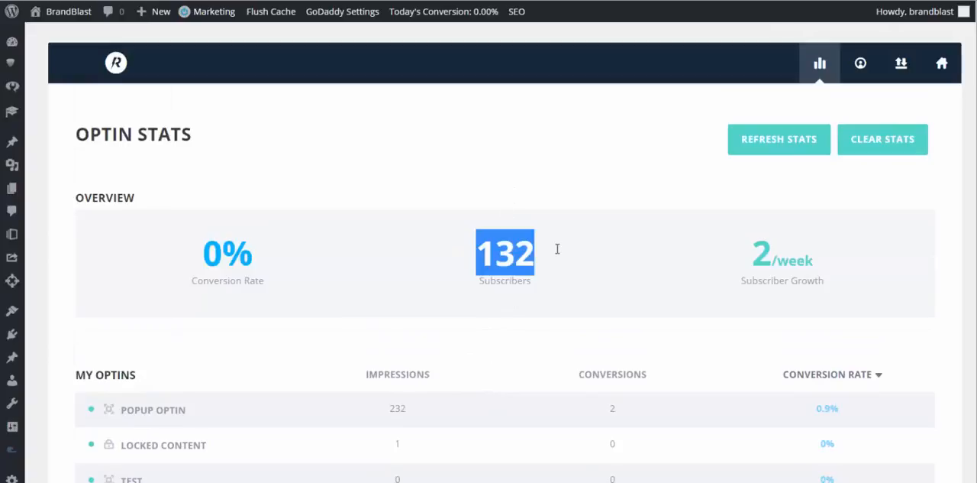
pyautogui.click(557, 252)
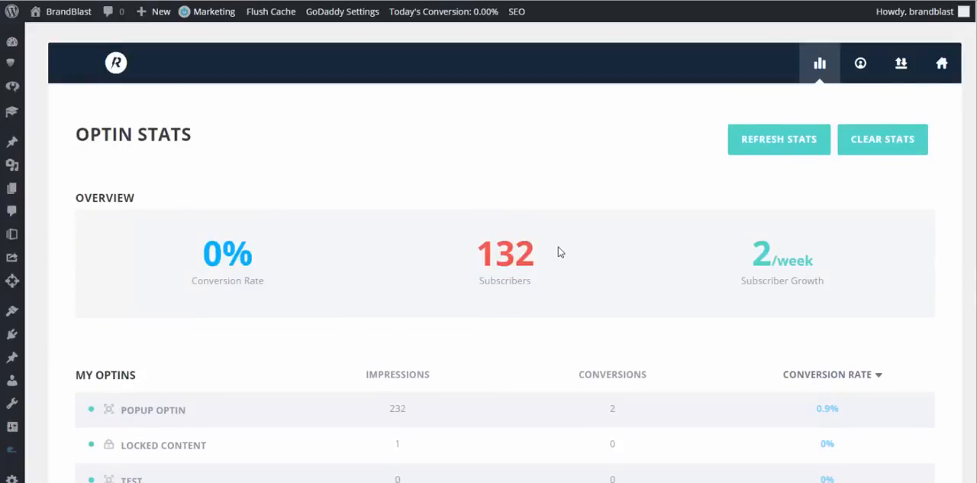